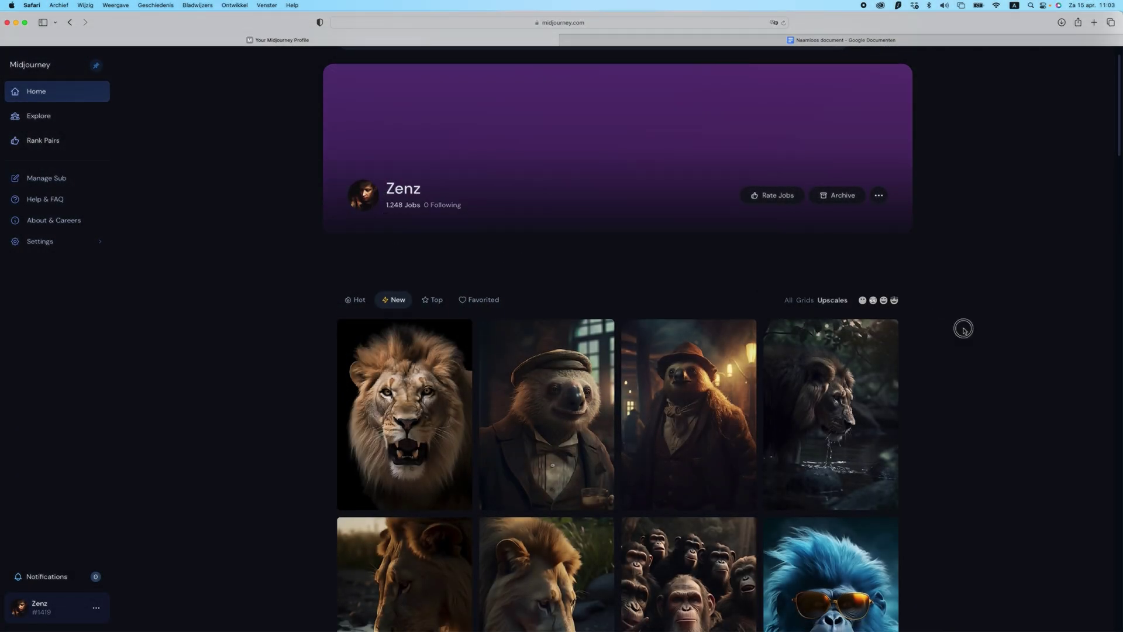
# Browse the Explore Community Feed of other users' images.
pyautogui.moveTo(748, 355)
pyautogui.scroll(-3, 730, 341)
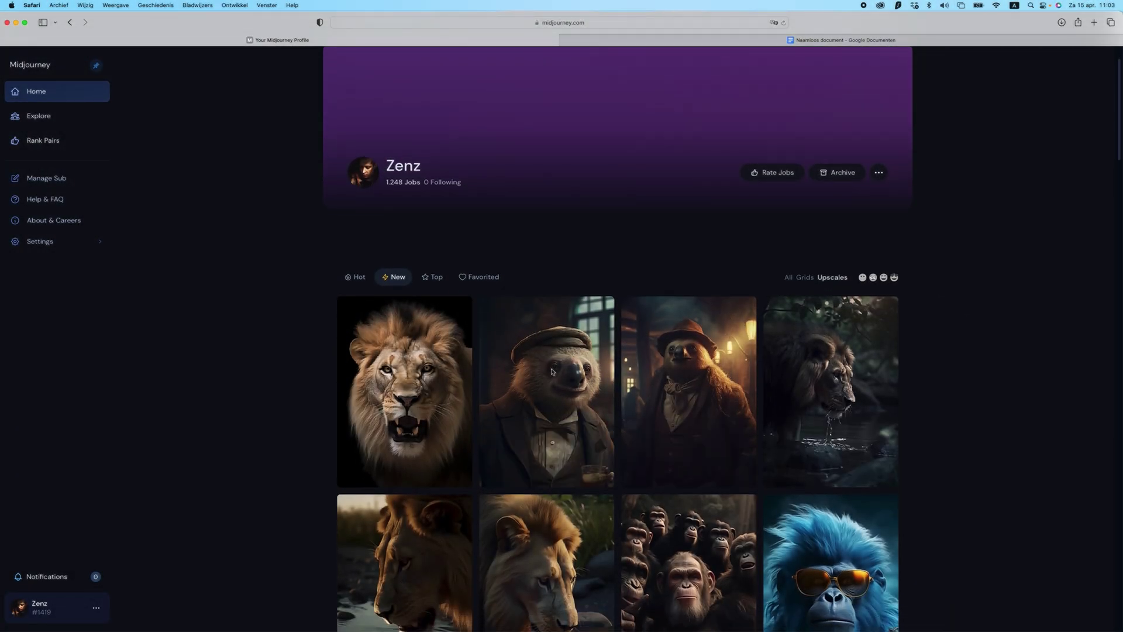
pyautogui.scroll(-2, 561, 345)
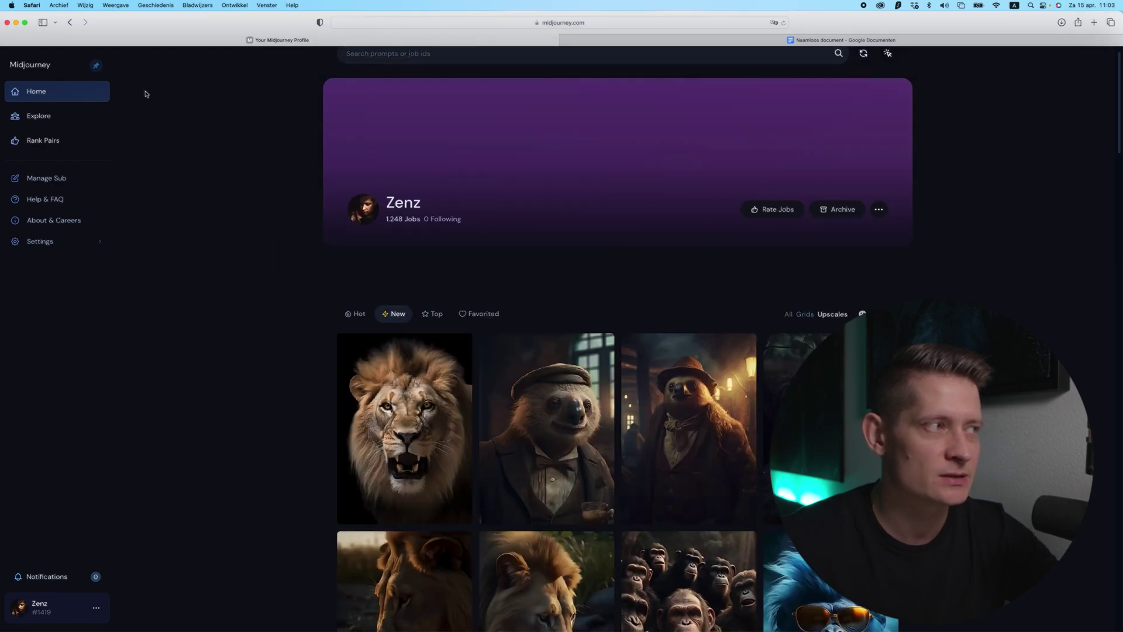
pyautogui.click(46, 115)
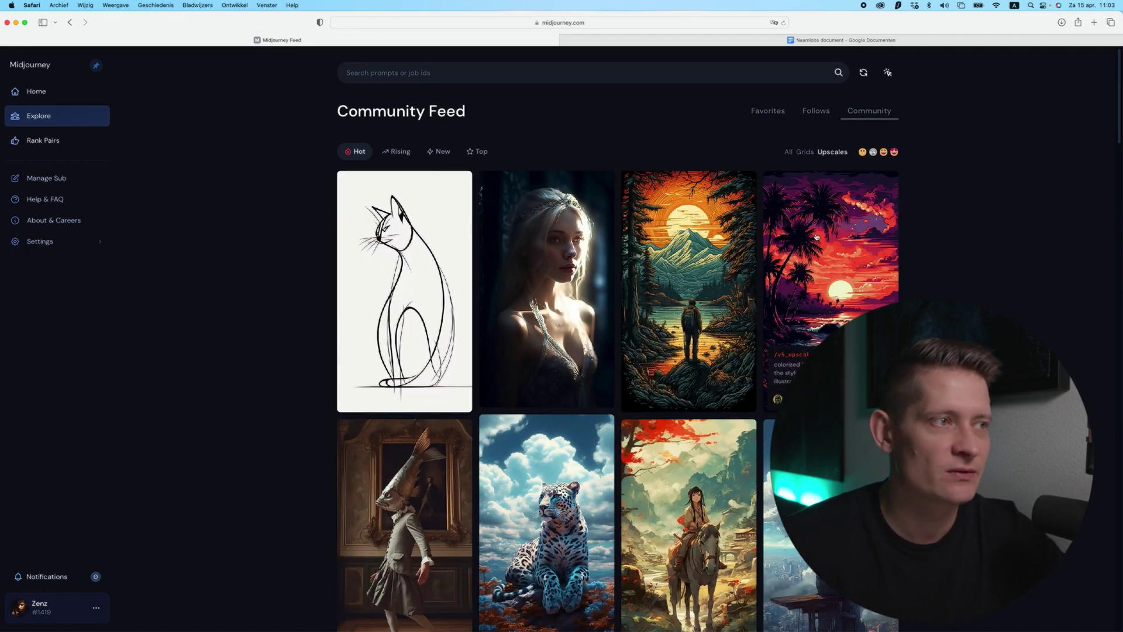
pyautogui.scroll(-1, 252, 267)
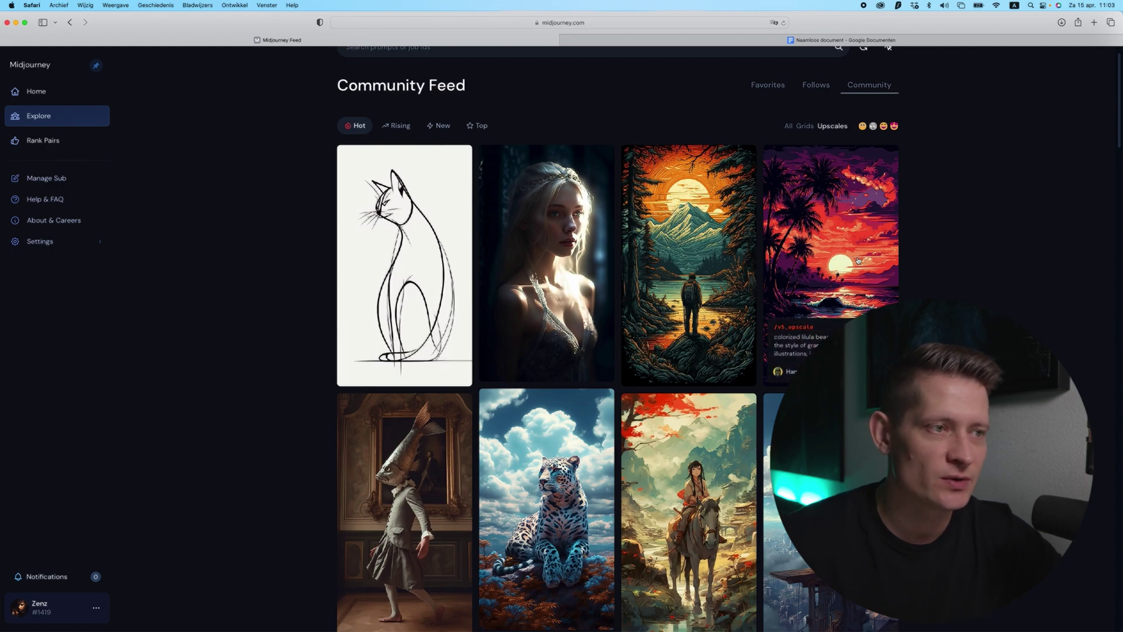
pyautogui.scroll(-5, 859, 261)
pyautogui.scroll(-2, 689, 410)
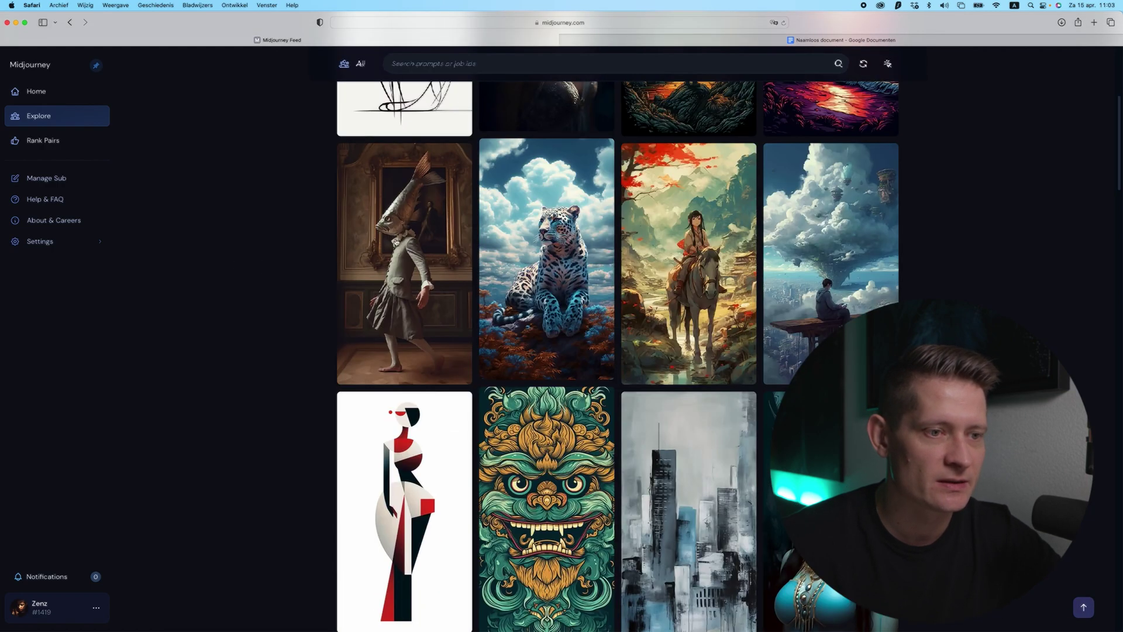
pyautogui.scroll(-2, 474, 293)
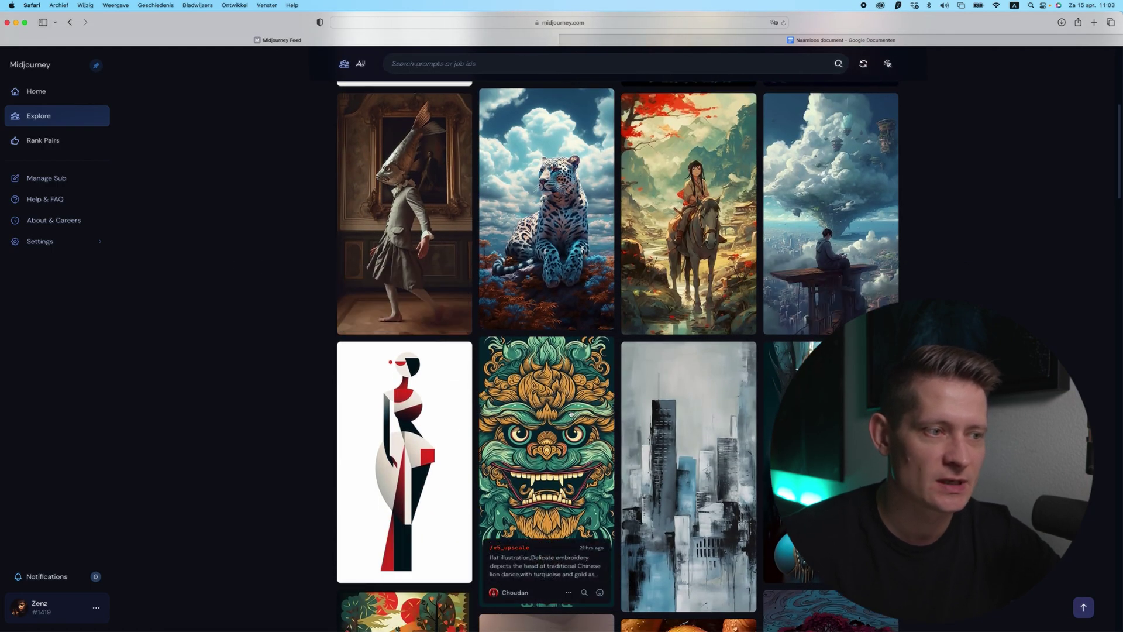
pyautogui.scroll(1, 547, 187)
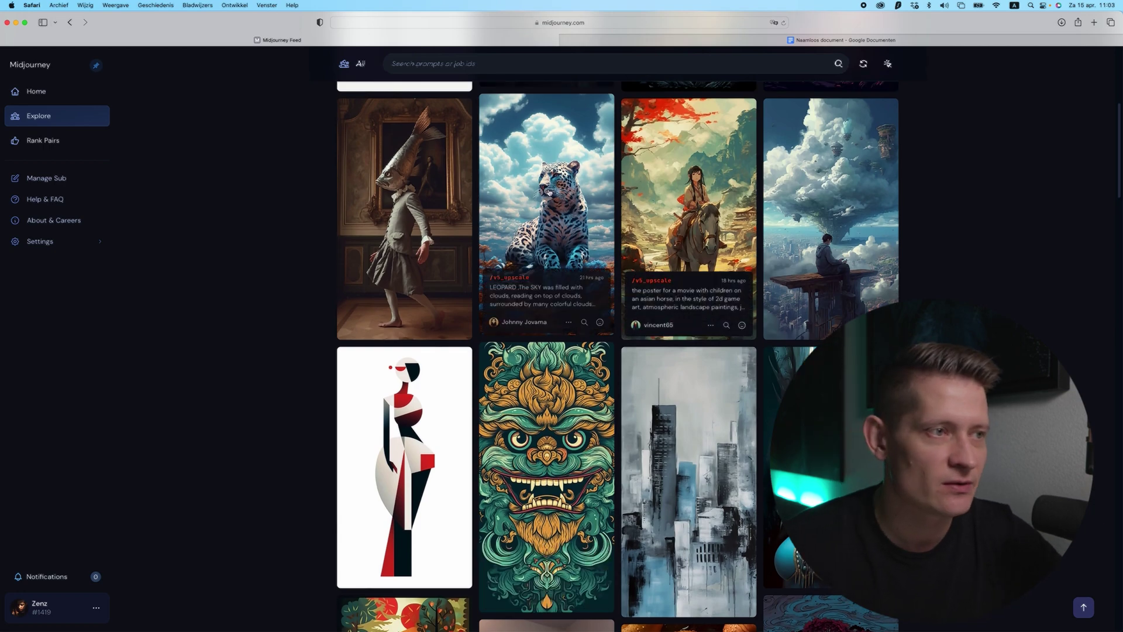
# Open the leopard image's details to read its prompt, 816 × 1456 size and parameters.
pyautogui.click(547, 187)
pyautogui.scroll(-3, 441, 488)
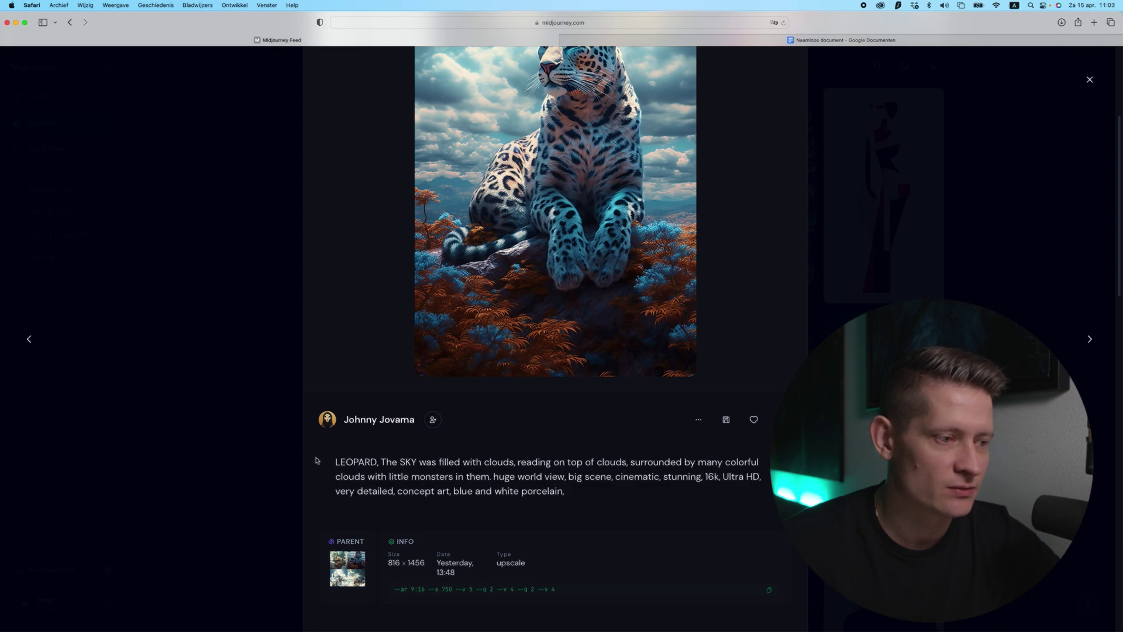
pyautogui.moveTo(316, 460); pyautogui.dragTo(572, 508)
pyautogui.scroll(-3, 613, 540)
pyautogui.click(591, 509)
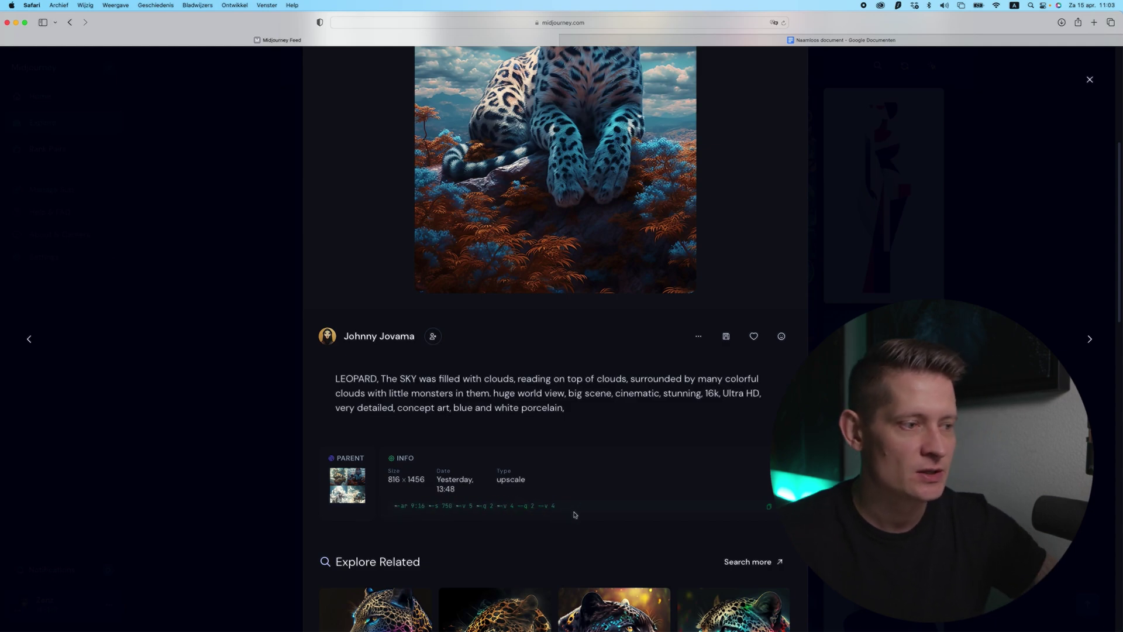
# Move between the Google Docs prompt document and the leopard image page.
pyautogui.click(837, 41)
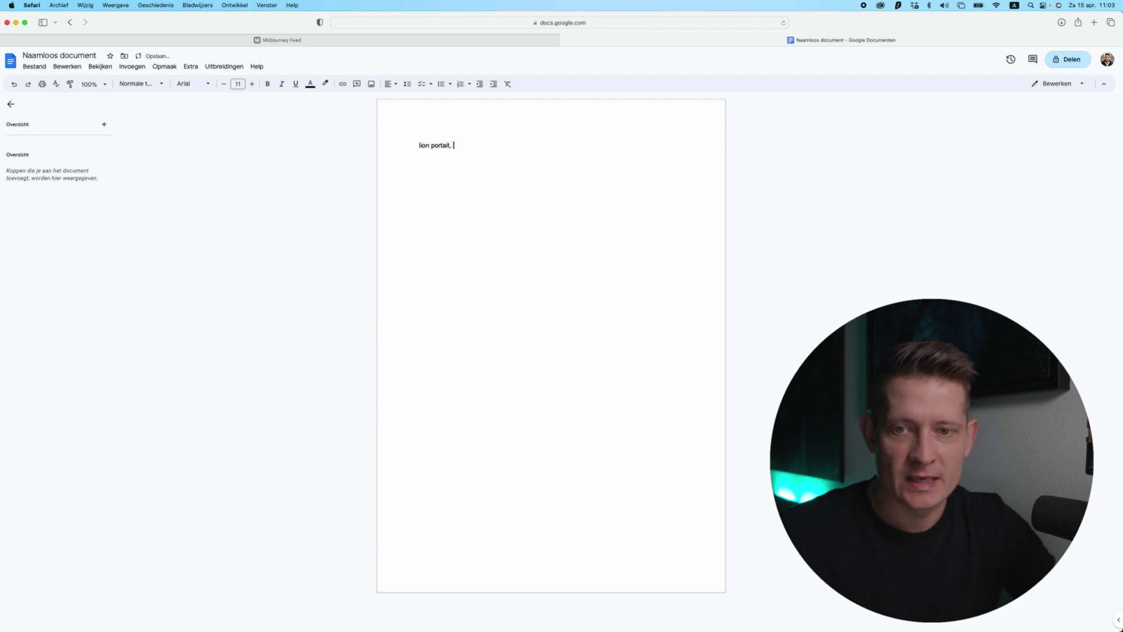
pyautogui.click(439, 40)
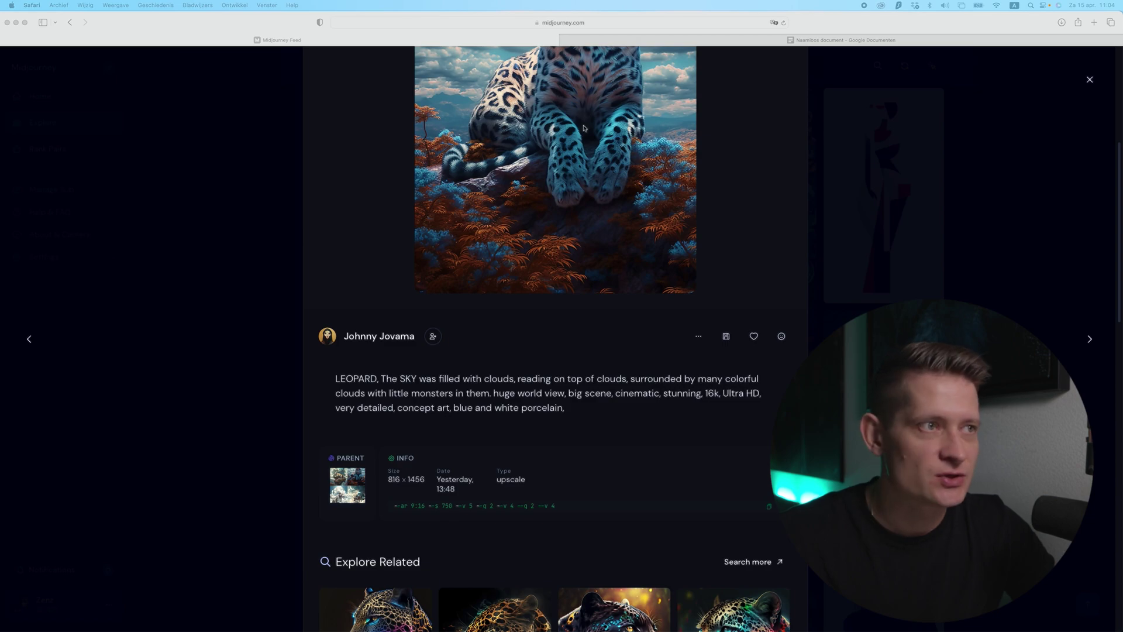
pyautogui.click(584, 128)
pyautogui.hotkey('ctrl', 'Tab')
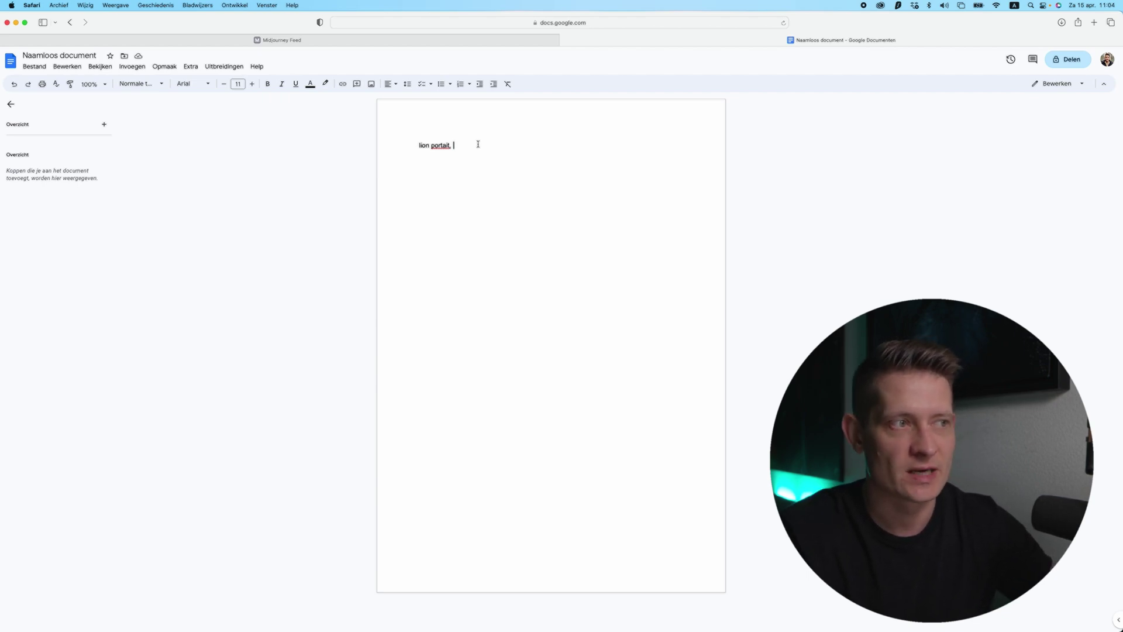
# Paste --ar 5:7 --v 4 after 'lion portait.' and change the version number to 5.
pyautogui.write('--ar 5:7 --v 4 -')
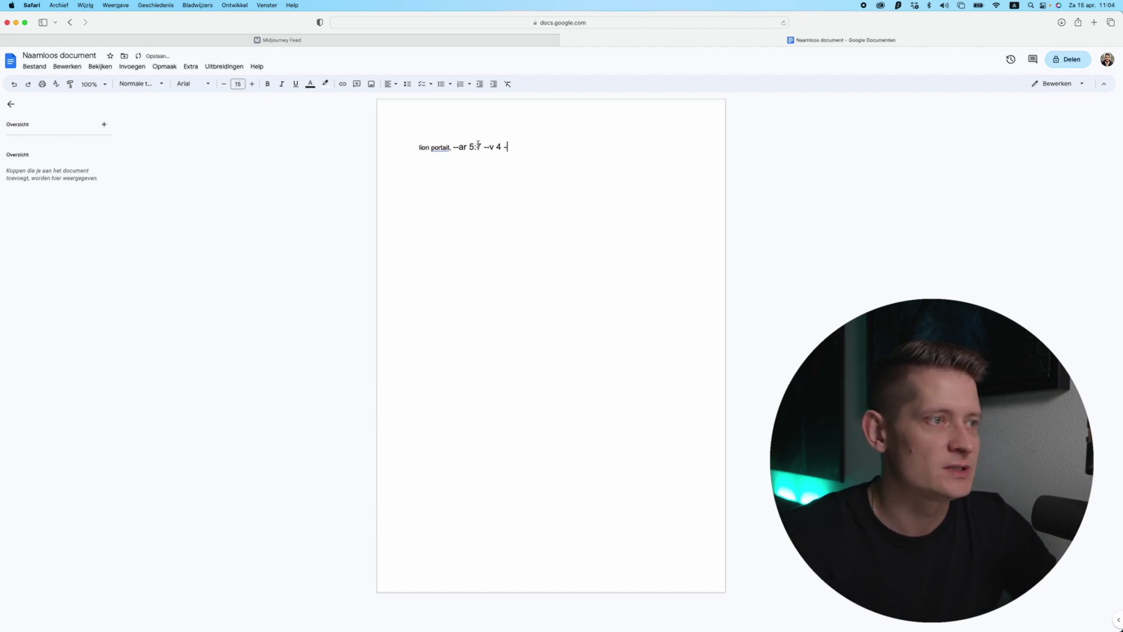
pyautogui.click(469, 147)
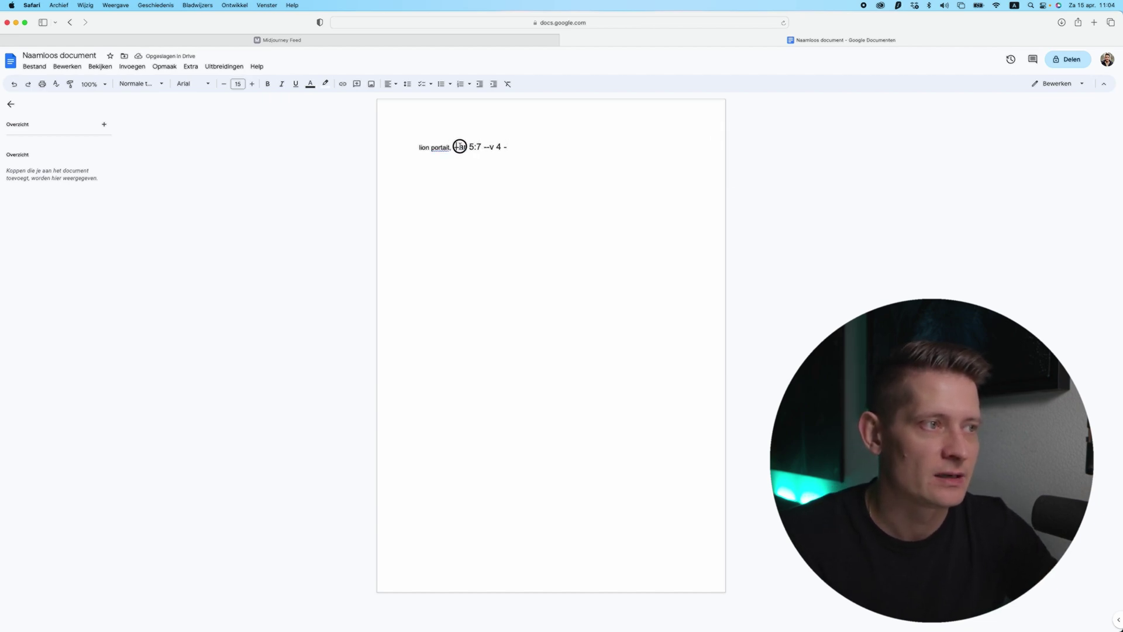
pyautogui.doubleClick(459, 147)
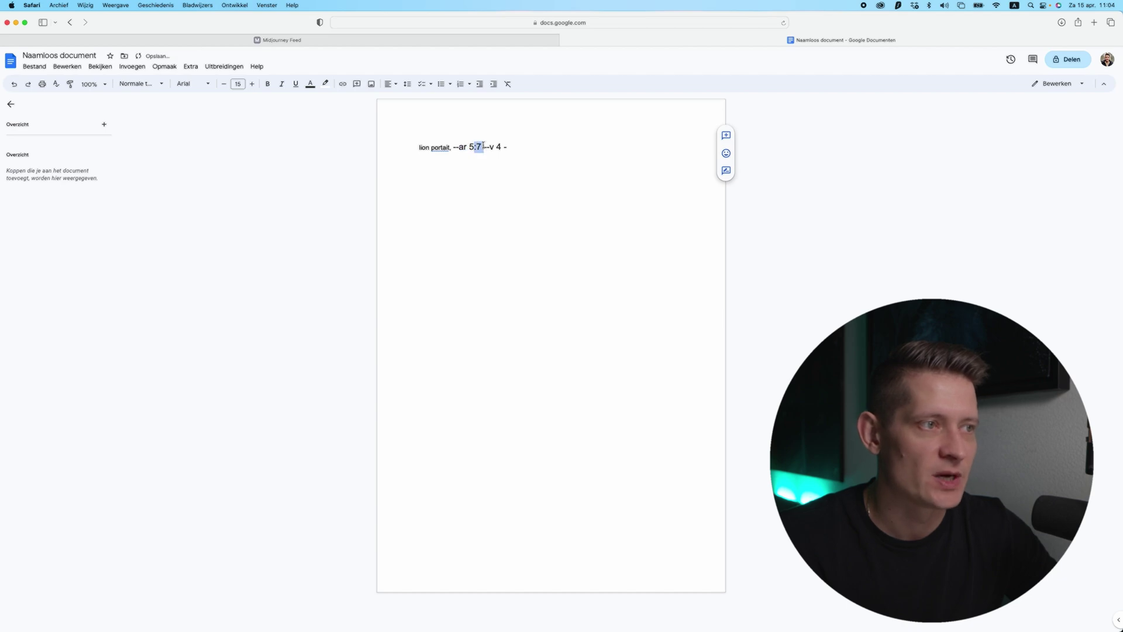
pyautogui.moveTo(482, 147); pyautogui.dragTo(468, 143)
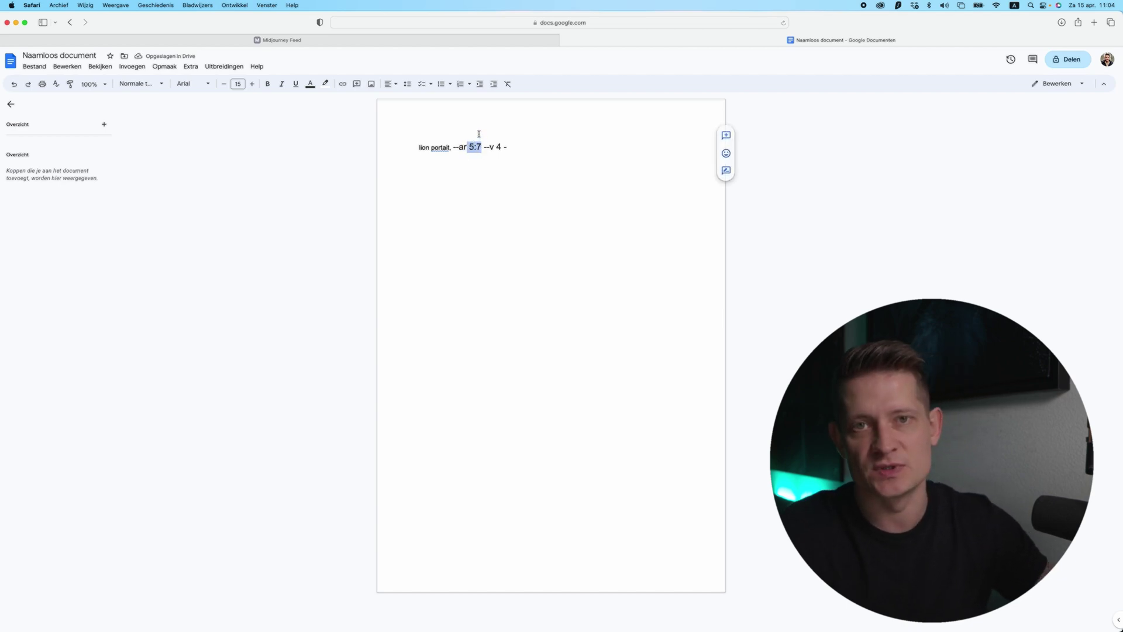
pyautogui.click(501, 147)
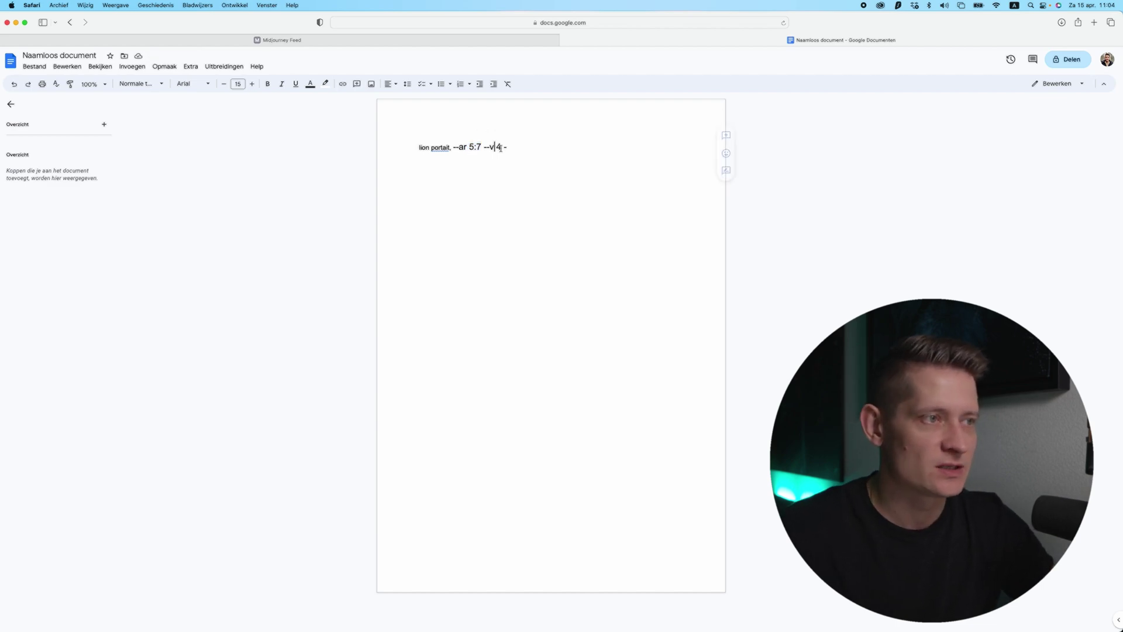
pyautogui.moveTo(483, 146); pyautogui.dragTo(510, 145)
pyautogui.click(512, 144)
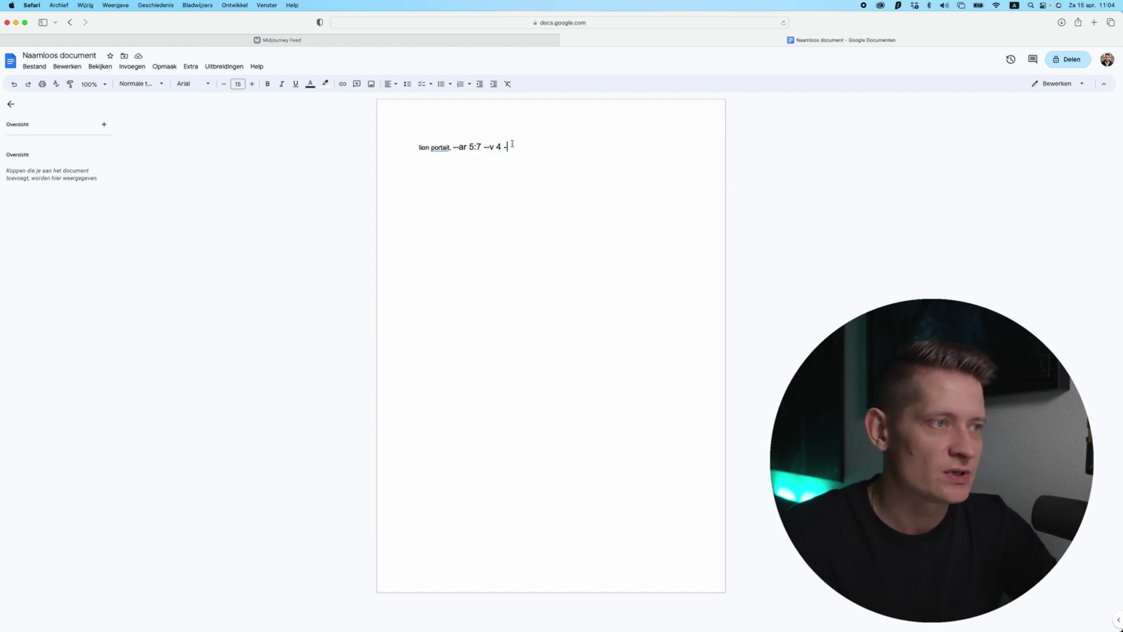
pyautogui.doubleClick(498, 145)
pyautogui.write('5')
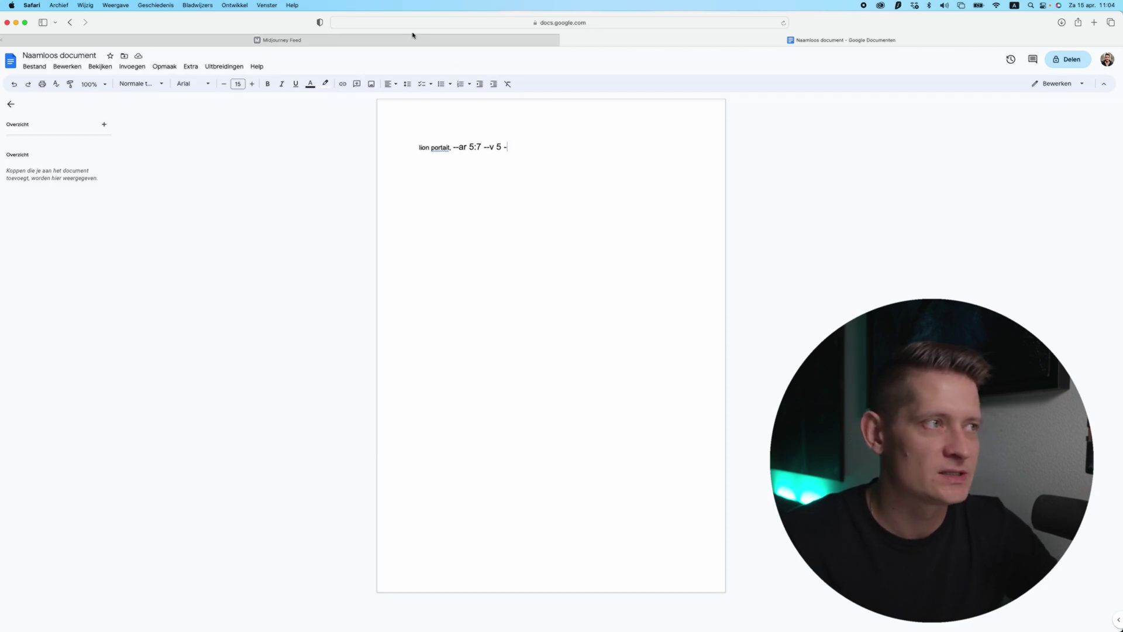
pyautogui.click(363, 39)
pyautogui.scroll(5, 509, 294)
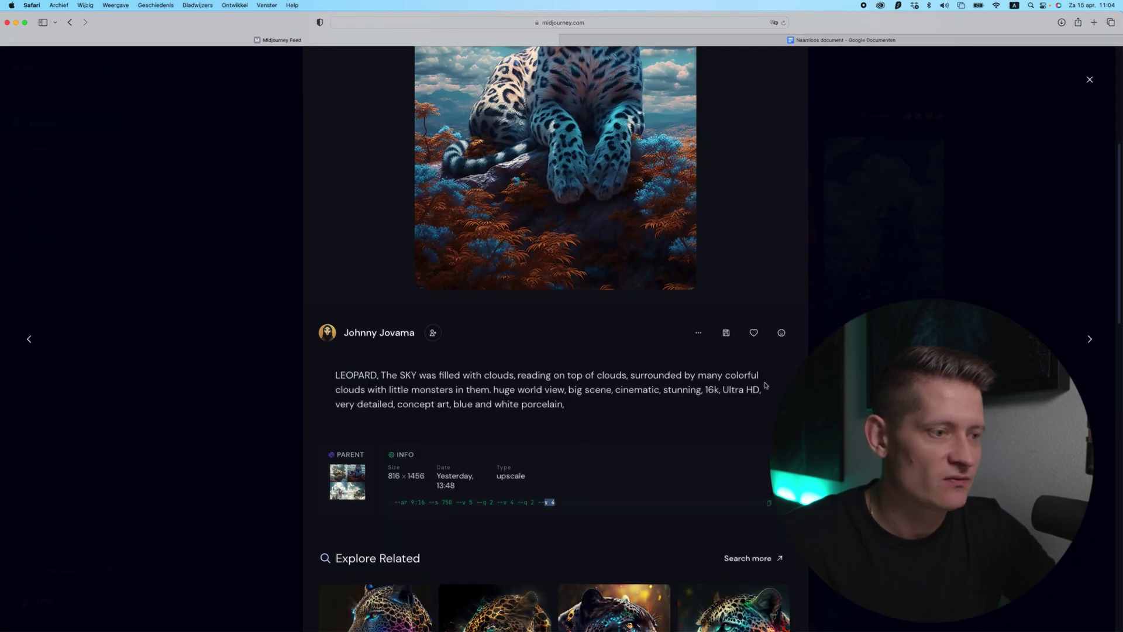
pyautogui.press('Escape')
pyautogui.scroll(-10, 560, 230)
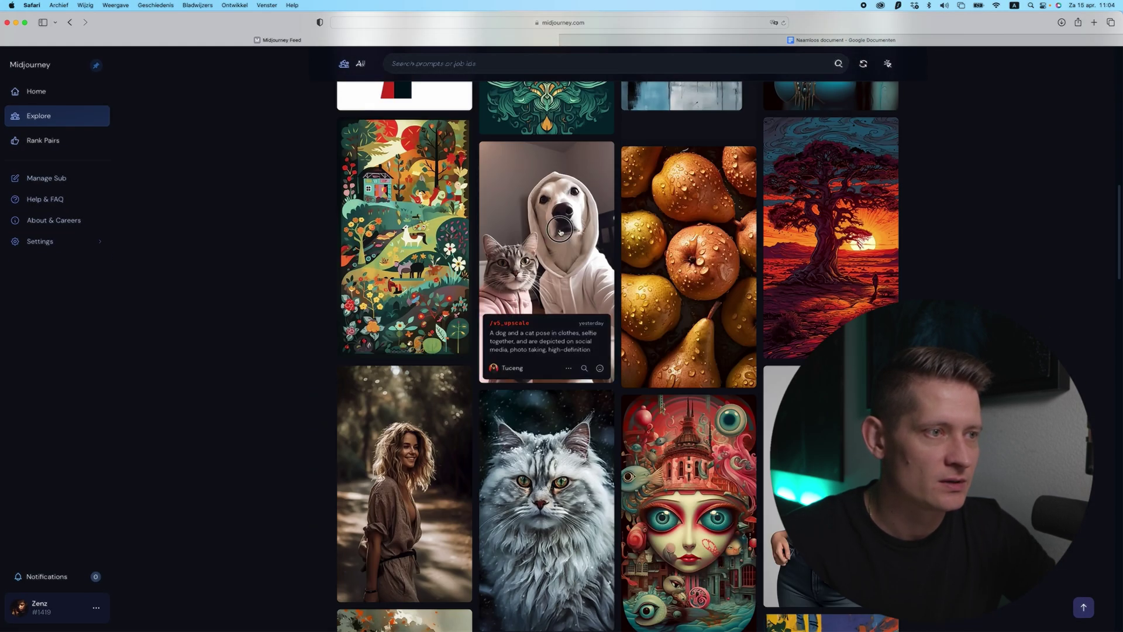
pyautogui.click(560, 230)
pyautogui.scroll(-5, 598, 458)
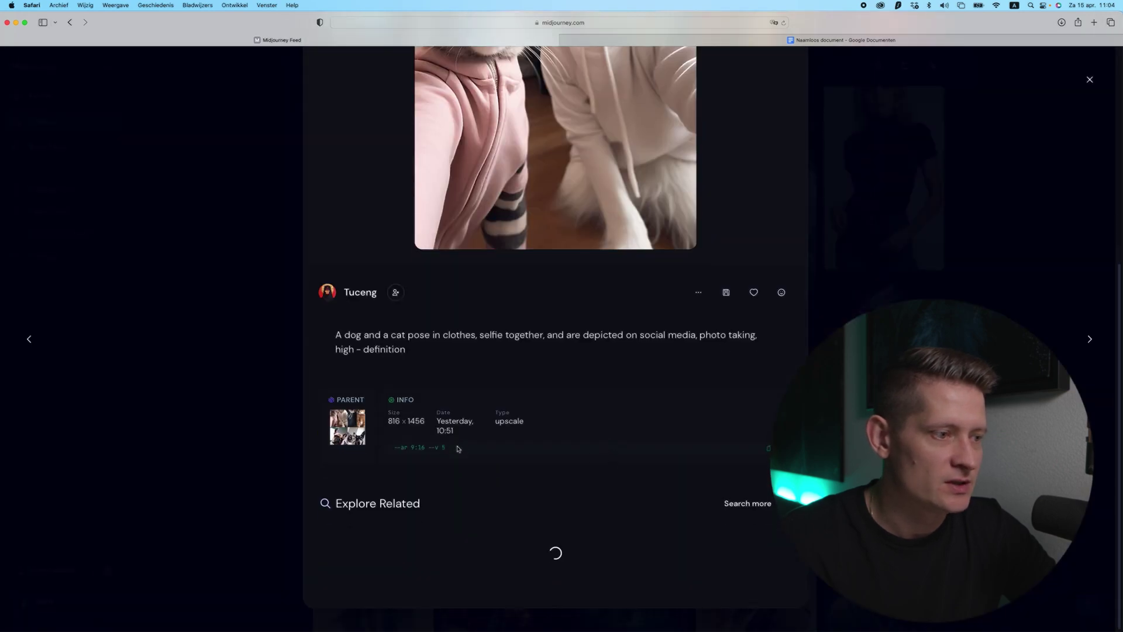
pyautogui.moveTo(458, 448); pyautogui.dragTo(430, 449)
pyautogui.scroll(5, 647, 449)
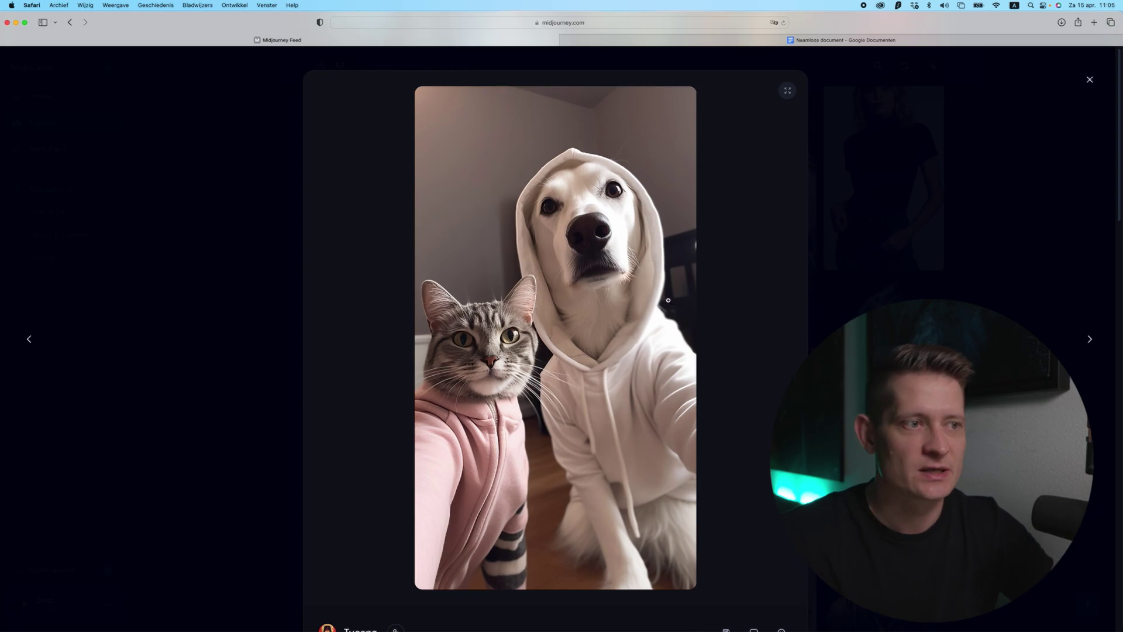
pyautogui.scroll(-5, 735, 318)
pyautogui.press('Escape')
pyautogui.scroll(-5, 517, 321)
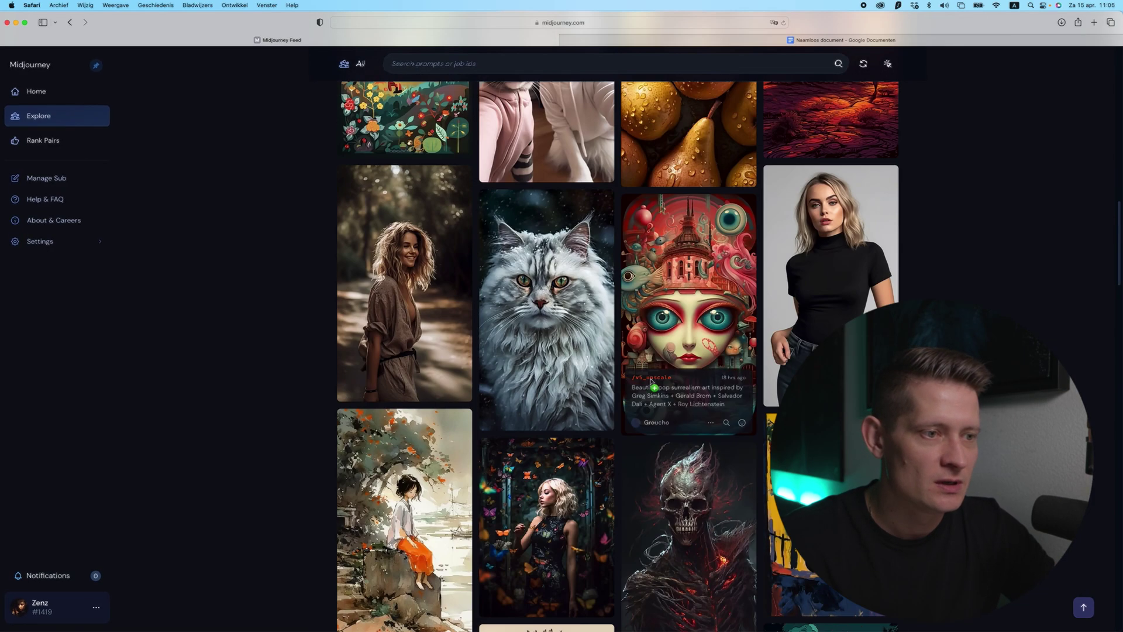
pyautogui.scroll(-6, 517, 321)
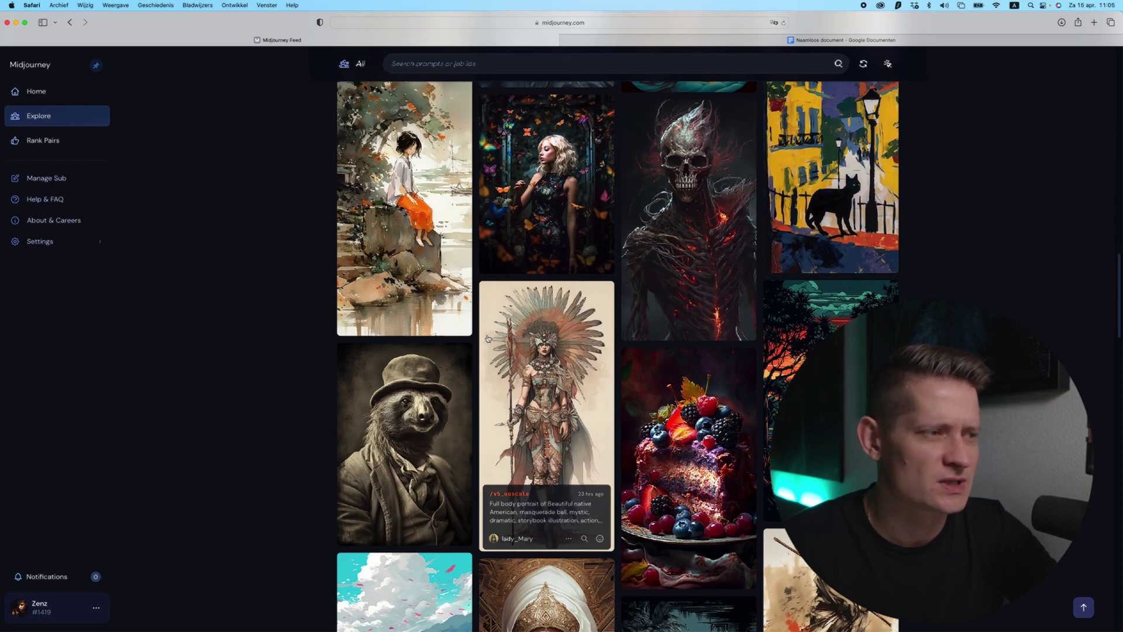
pyautogui.scroll(-5, 573, 351)
pyautogui.scroll(-1, 572, 260)
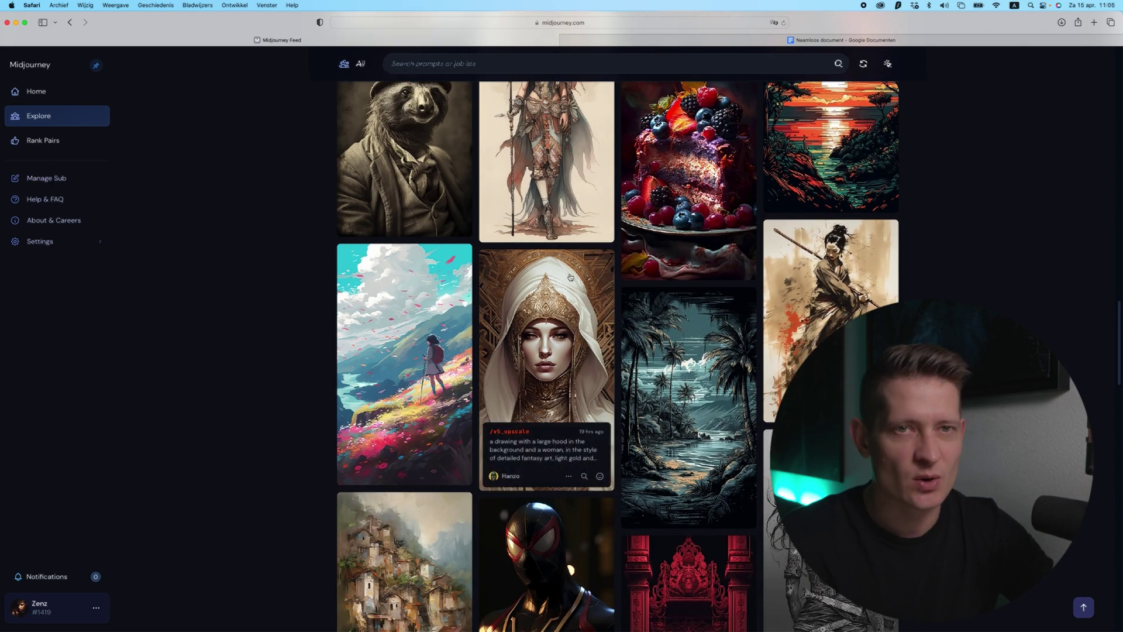
pyautogui.click(748, 41)
pyautogui.click(463, 44)
pyautogui.scroll(-7, 555, 348)
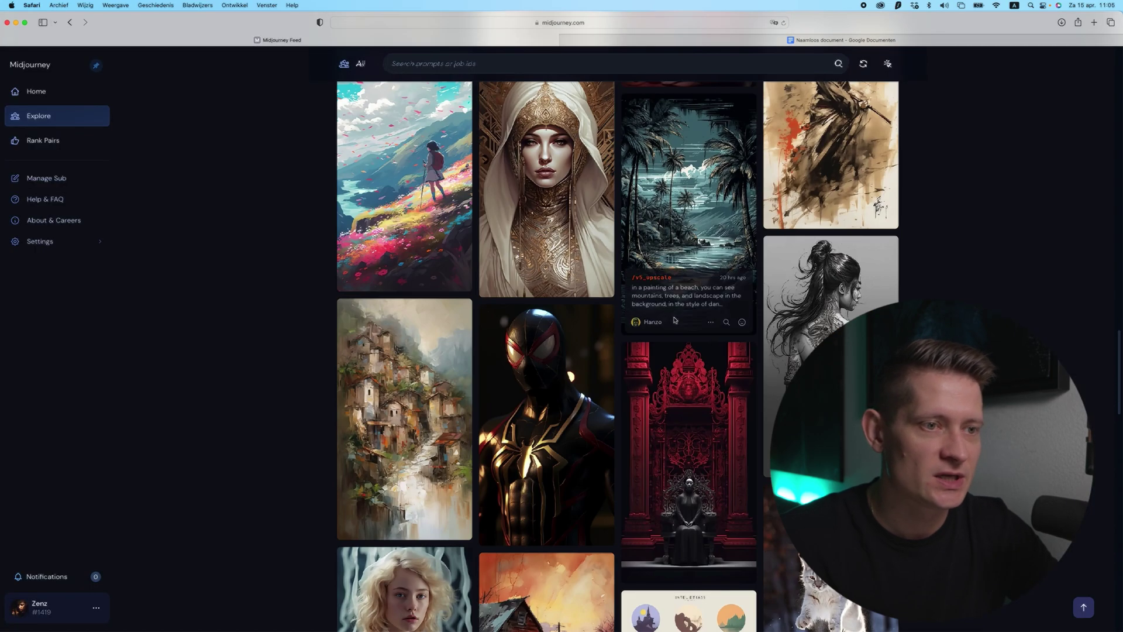
pyautogui.scroll(-2, 555, 347)
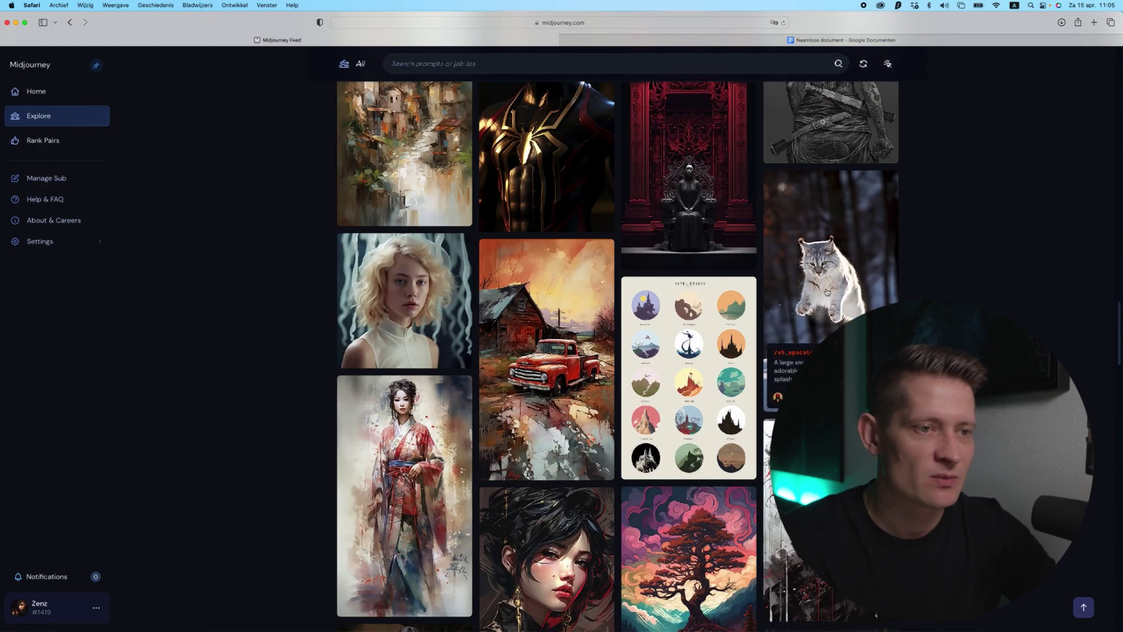
pyautogui.scroll(-4, 547, 347)
pyautogui.scroll(-3, 545, 347)
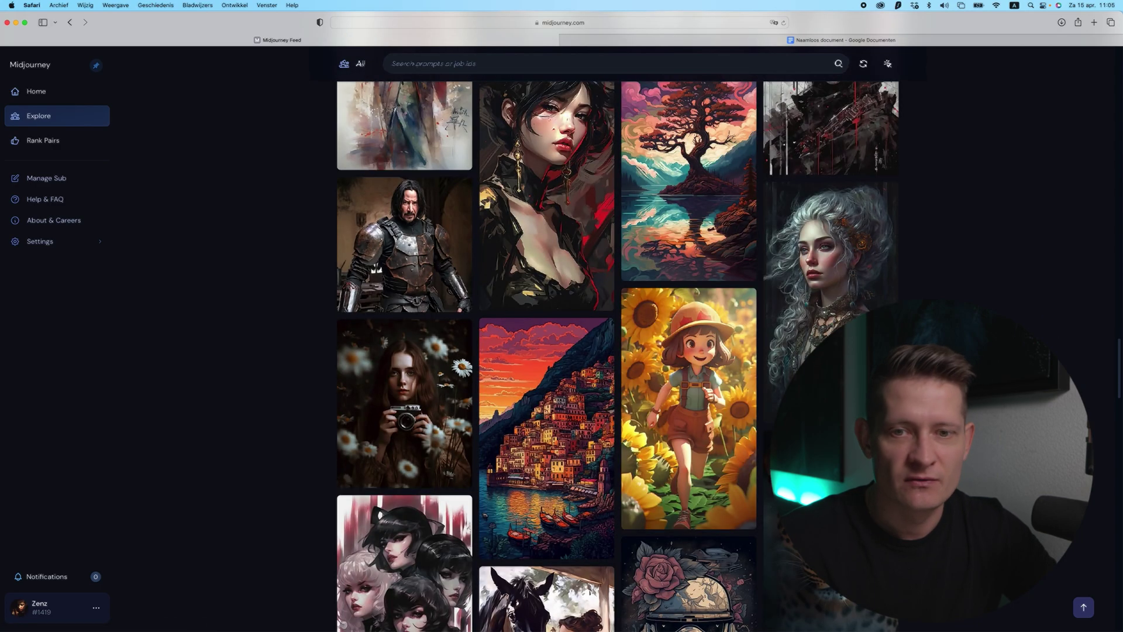
pyautogui.scroll(-3, 462, 316)
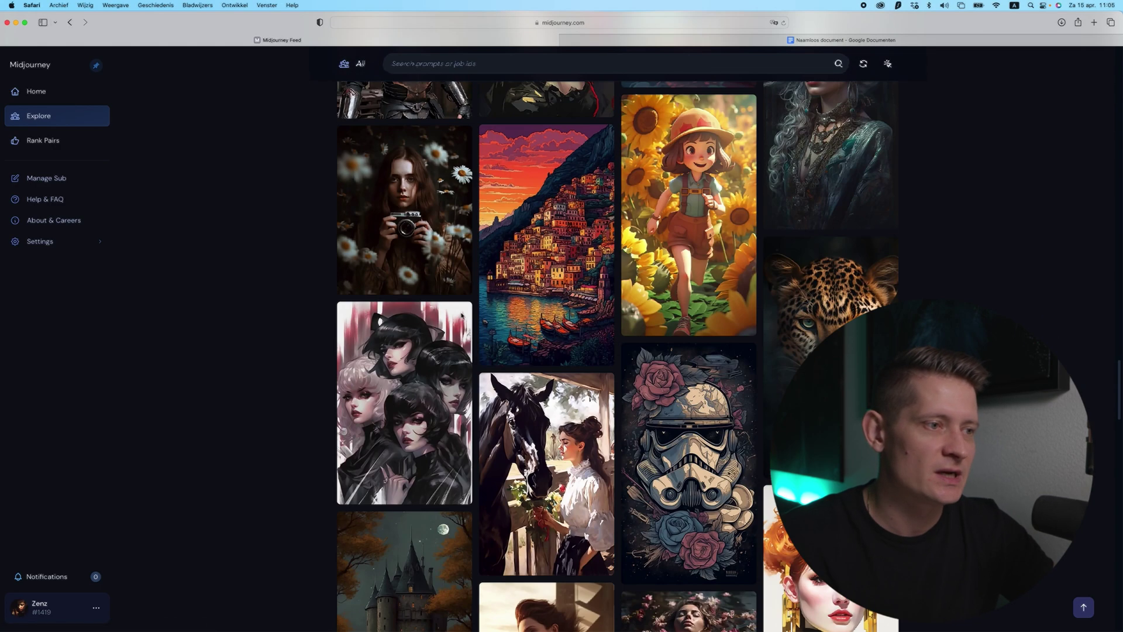
pyautogui.scroll(-3, 463, 316)
pyautogui.click(825, 188)
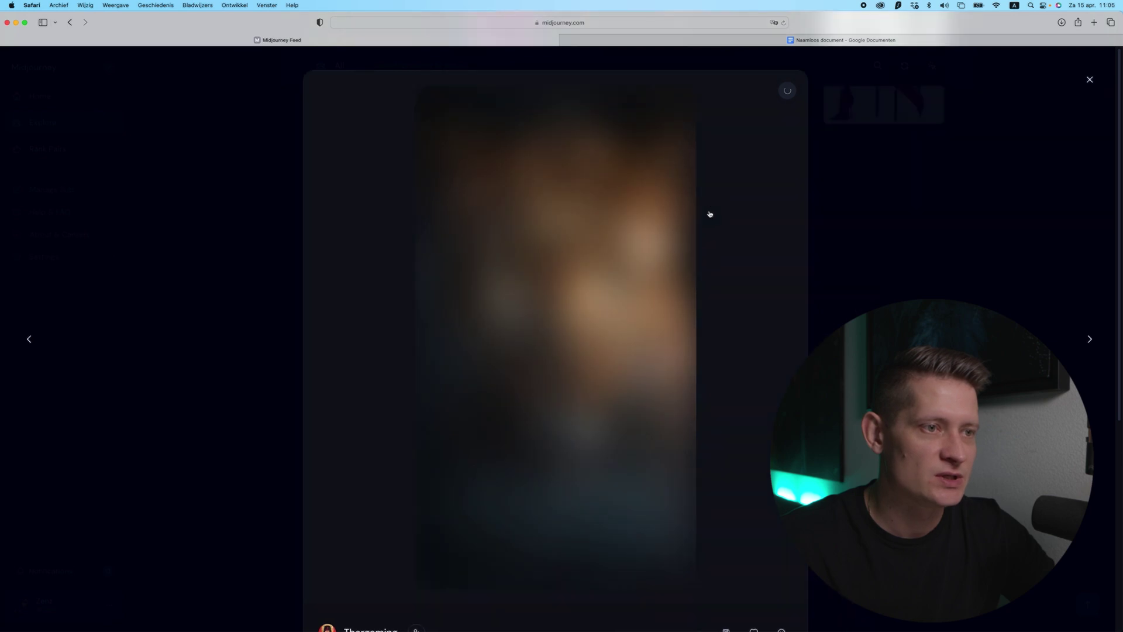
pyautogui.scroll(-3, 710, 214)
pyautogui.scroll(3, 711, 325)
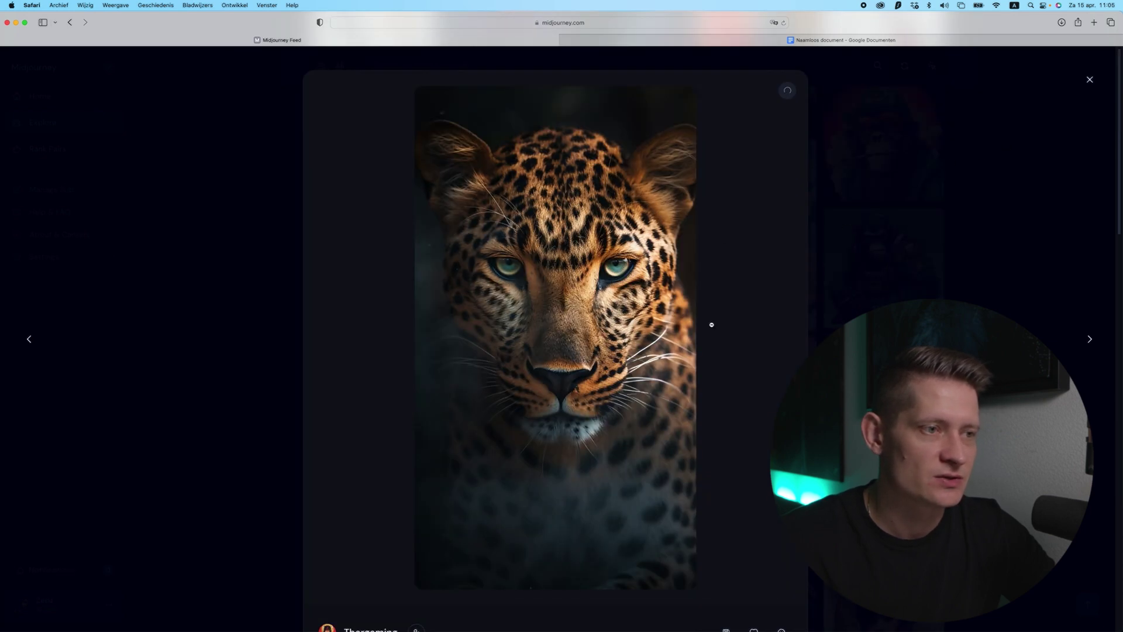
pyautogui.scroll(-5, 559, 476)
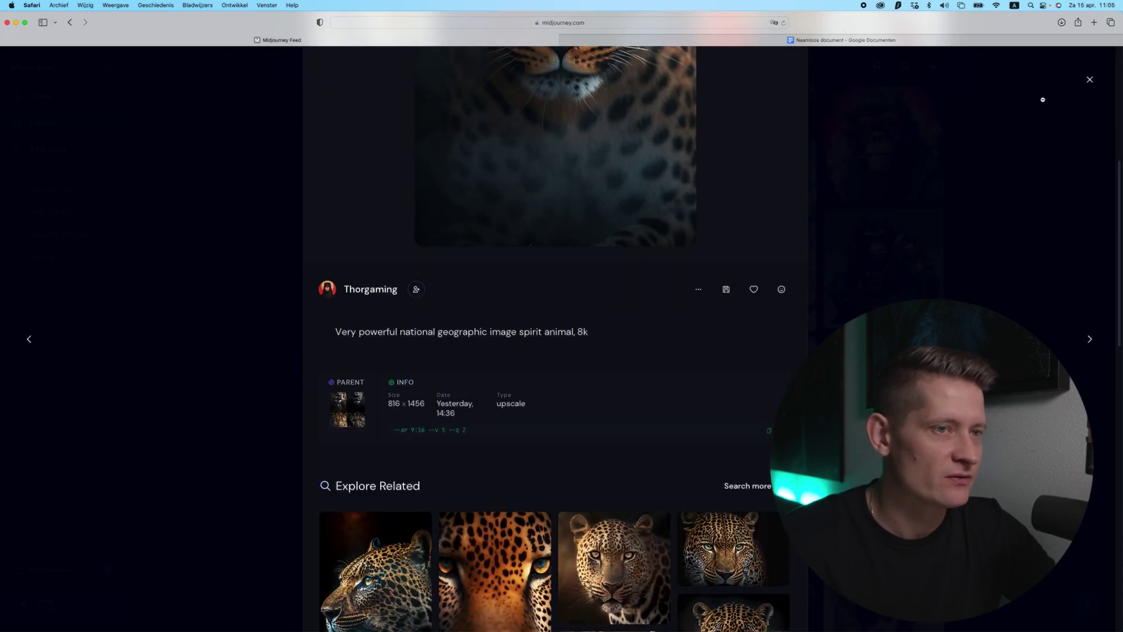
pyautogui.click(1089, 79)
pyautogui.scroll(-10, 480, 362)
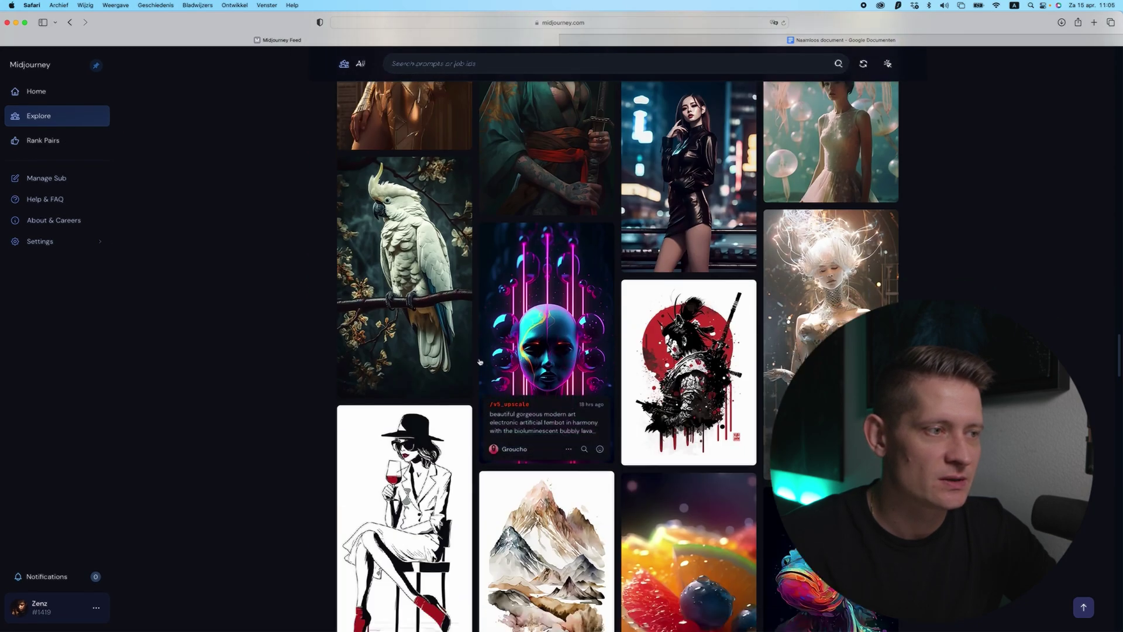
pyautogui.scroll(-15, 480, 361)
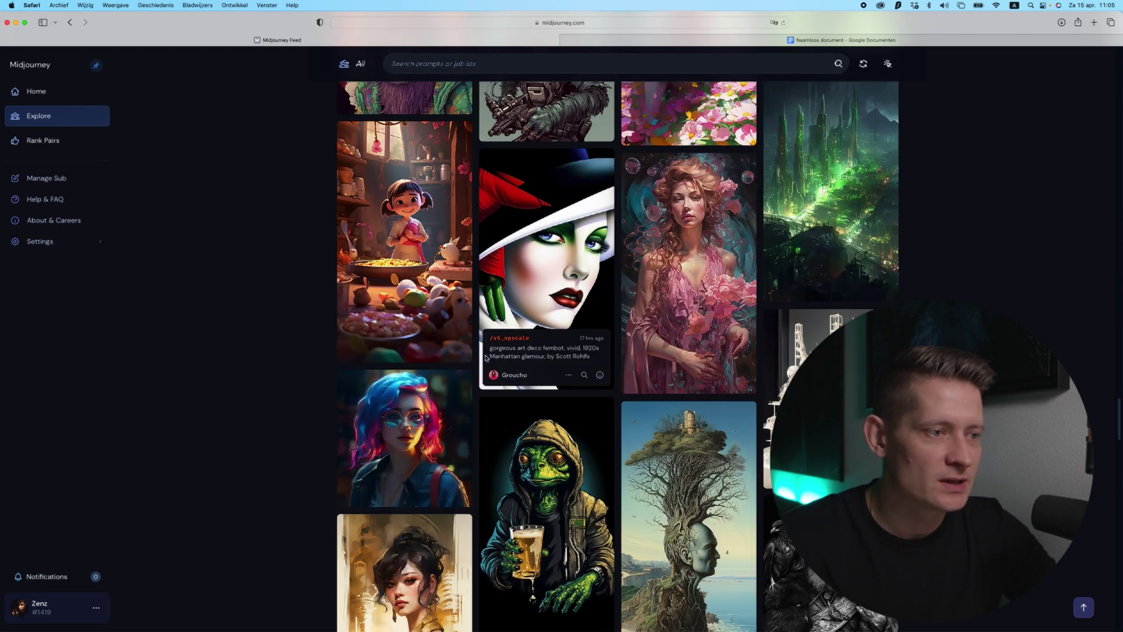
pyautogui.scroll(-5, 486, 358)
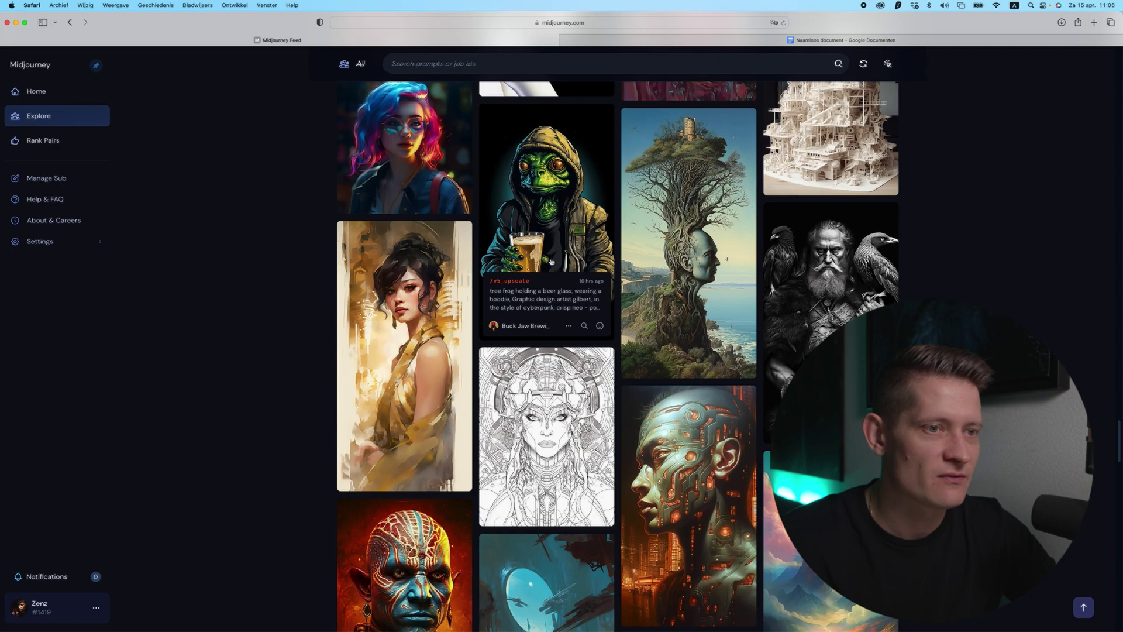
pyautogui.click(532, 212)
pyautogui.scroll(-4, 652, 438)
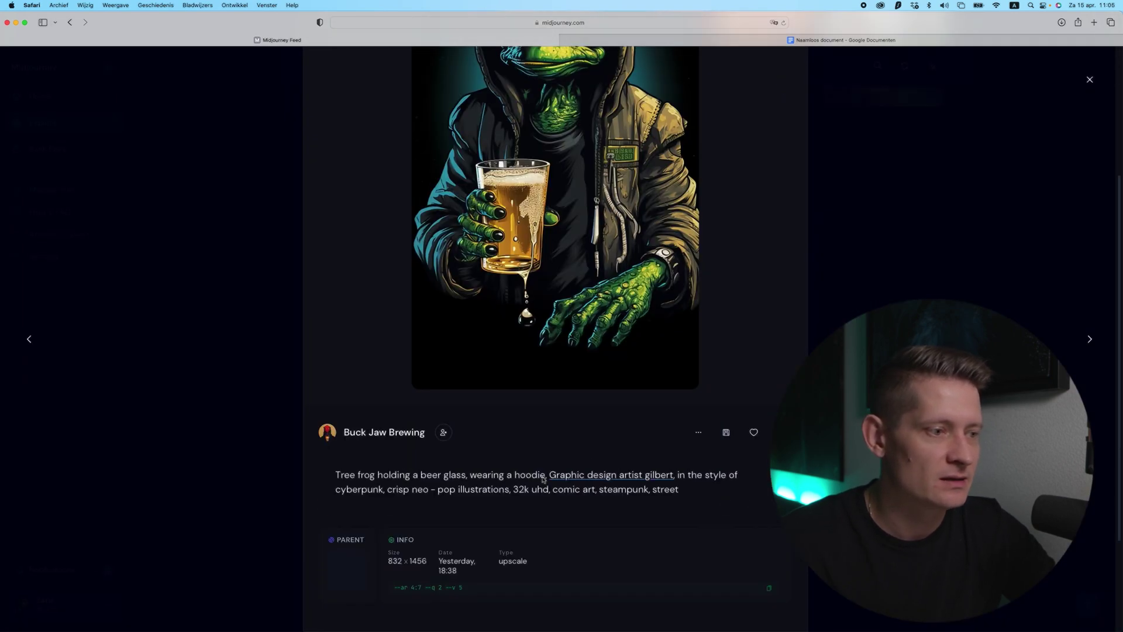
pyautogui.scroll(4, 334, 482)
pyautogui.scroll(-3, 368, 480)
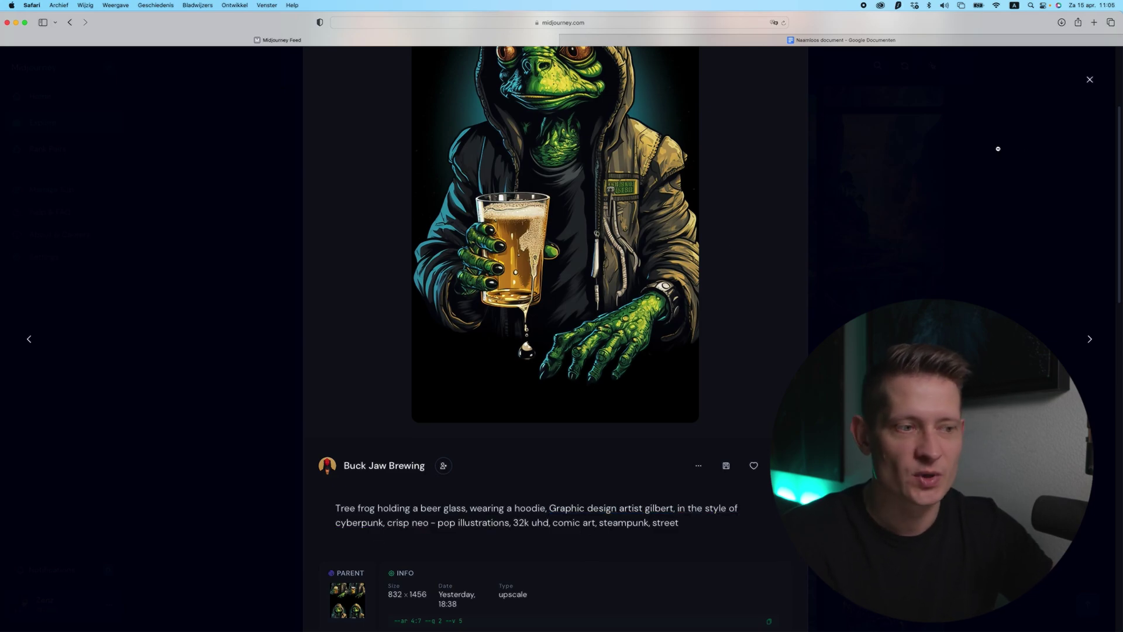
pyautogui.click(987, 185)
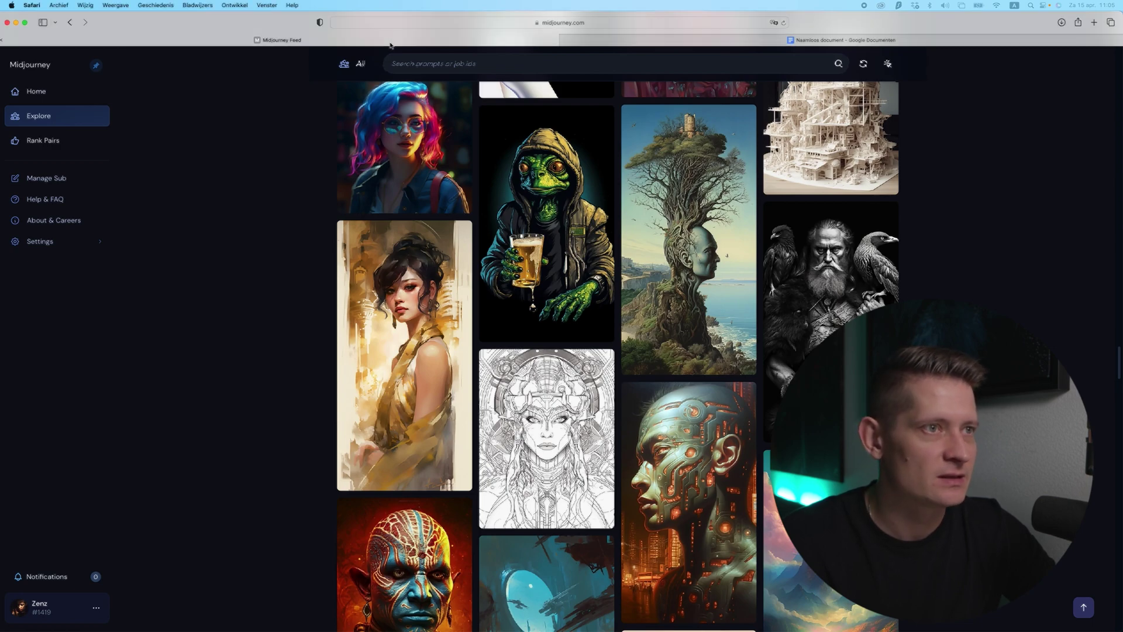
# Replace the lion portrait line with the Cockatoo blossom-branch prompt ending --ar 5:7 --q 2 --v 5.
pyautogui.click(778, 40)
pyautogui.click(513, 143)
pyautogui.moveTo(513, 143); pyautogui.dragTo(389, 132)
pyautogui.write('Cockatoo bird sitting on the tree branch with blossom flowers, fairy tale, atmospheric, 8k, cinematic lighting, Super-Resolution, cinematic, --ar 5:7 --q 2 --v 5 -')
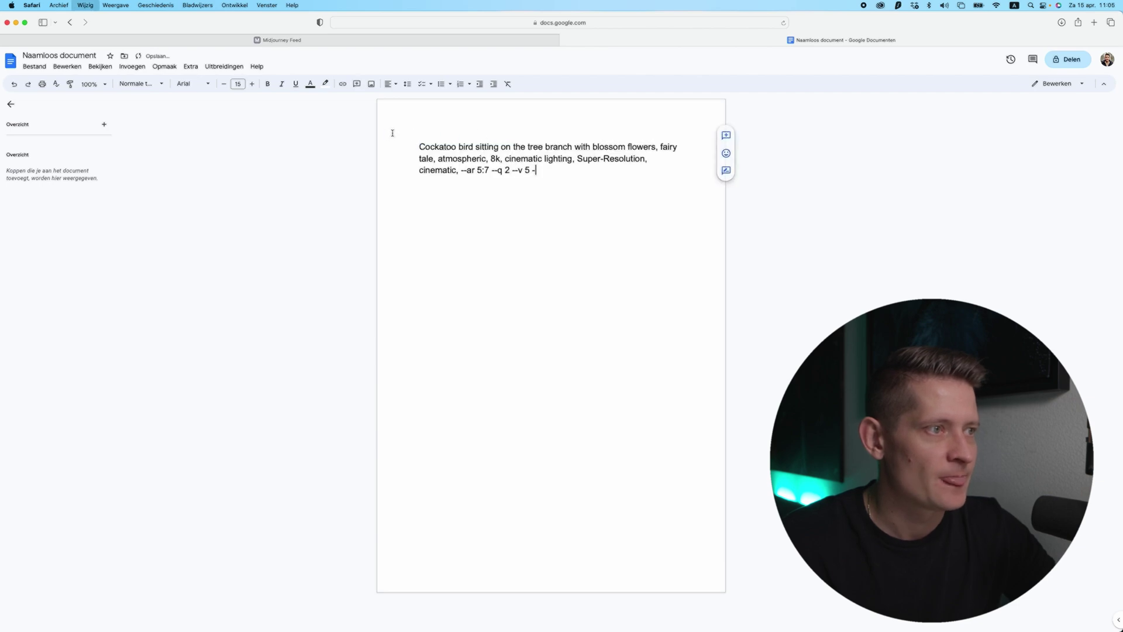
pyautogui.moveTo(462, 170); pyautogui.dragTo(418, 146)
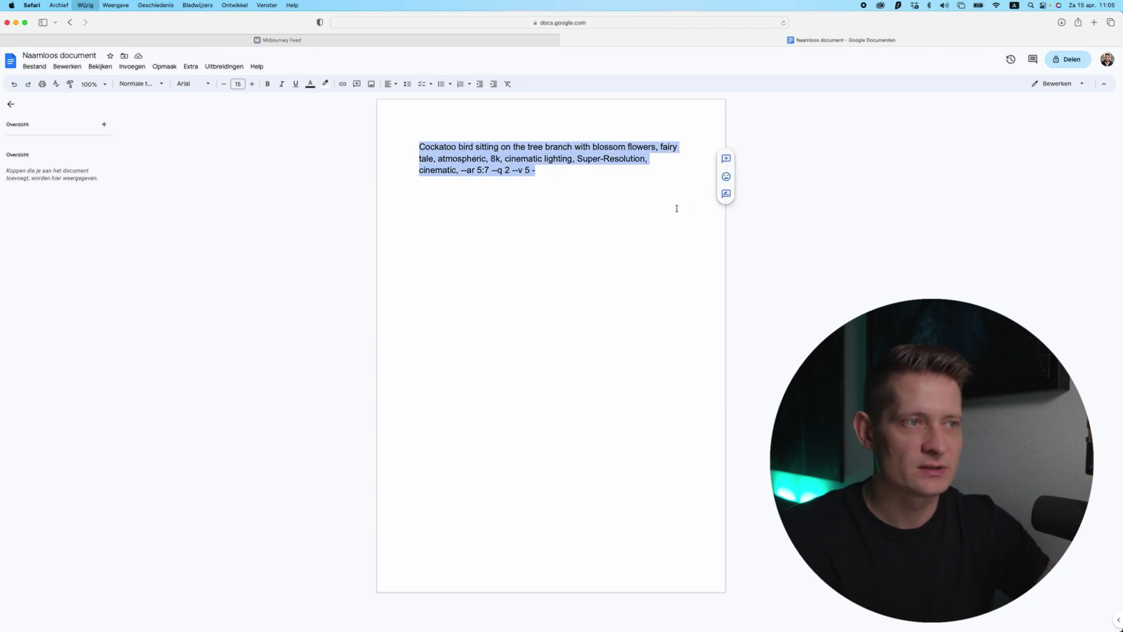
pyautogui.click(580, 198)
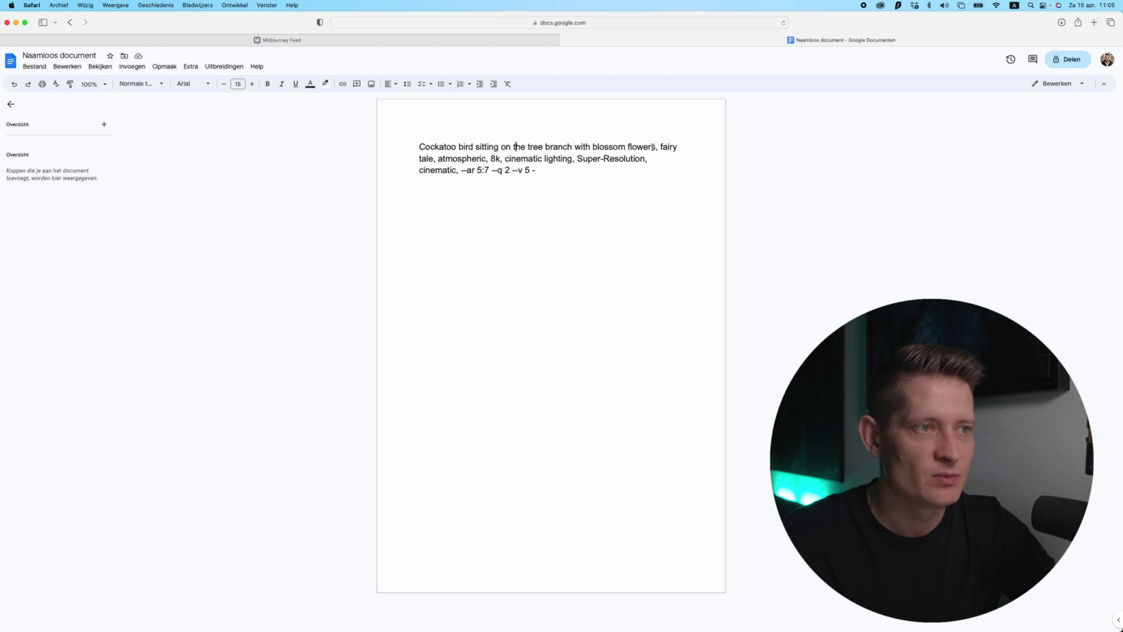
pyautogui.moveTo(655, 147)
pyautogui.mouseDown()
pyautogui.moveTo(419, 146)
pyautogui.moveTo(656, 145)
pyautogui.mouseUp()
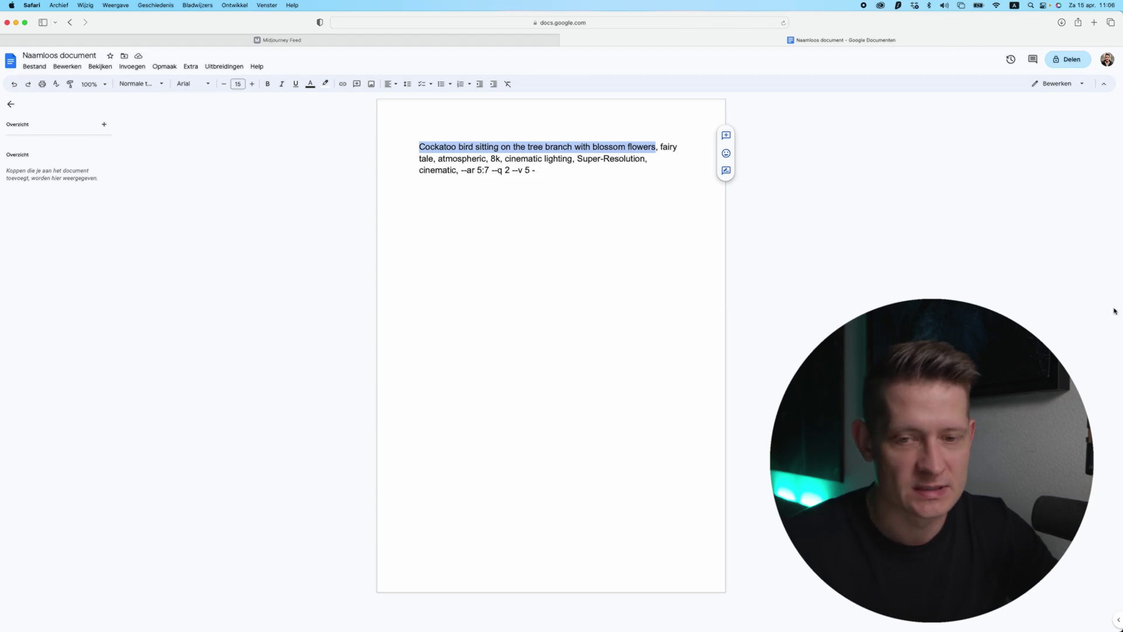
# Submit the pasted Cockatoo blossom-branch prompt through /imagine in Discord's newbies-82 channel.
pyautogui.press('super+Tab')
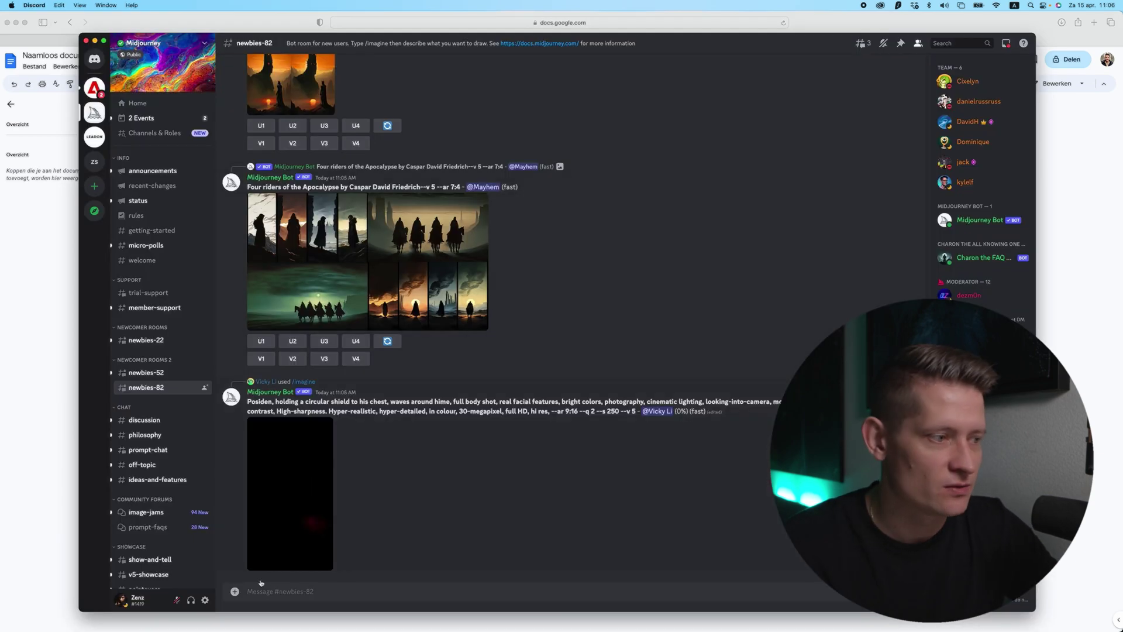
pyautogui.write('/imag')
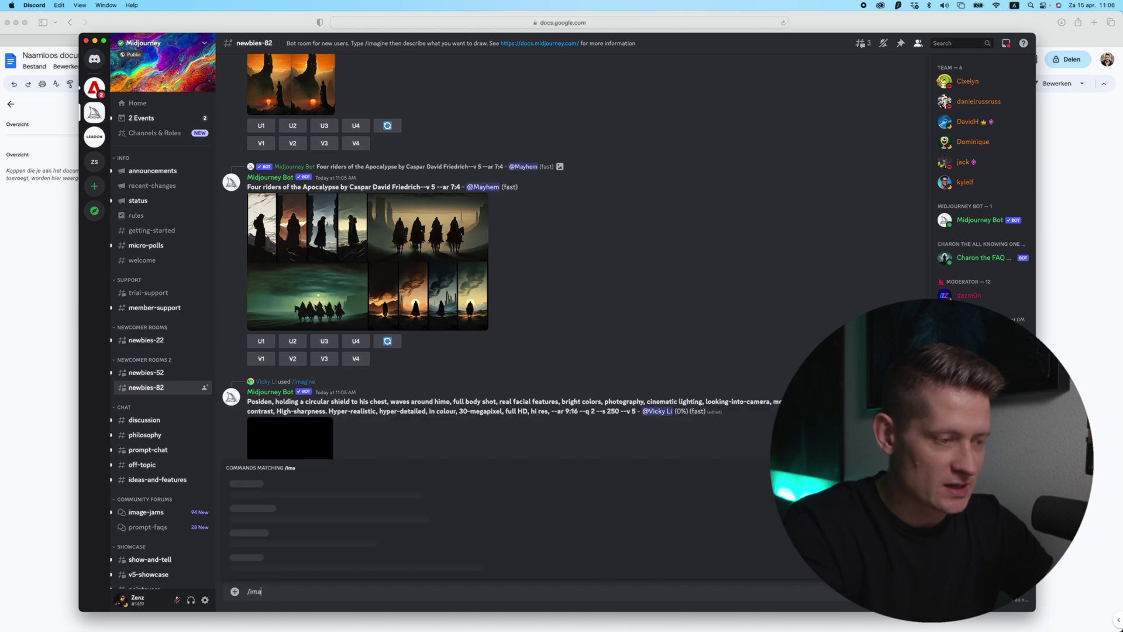
pyautogui.click(301, 574)
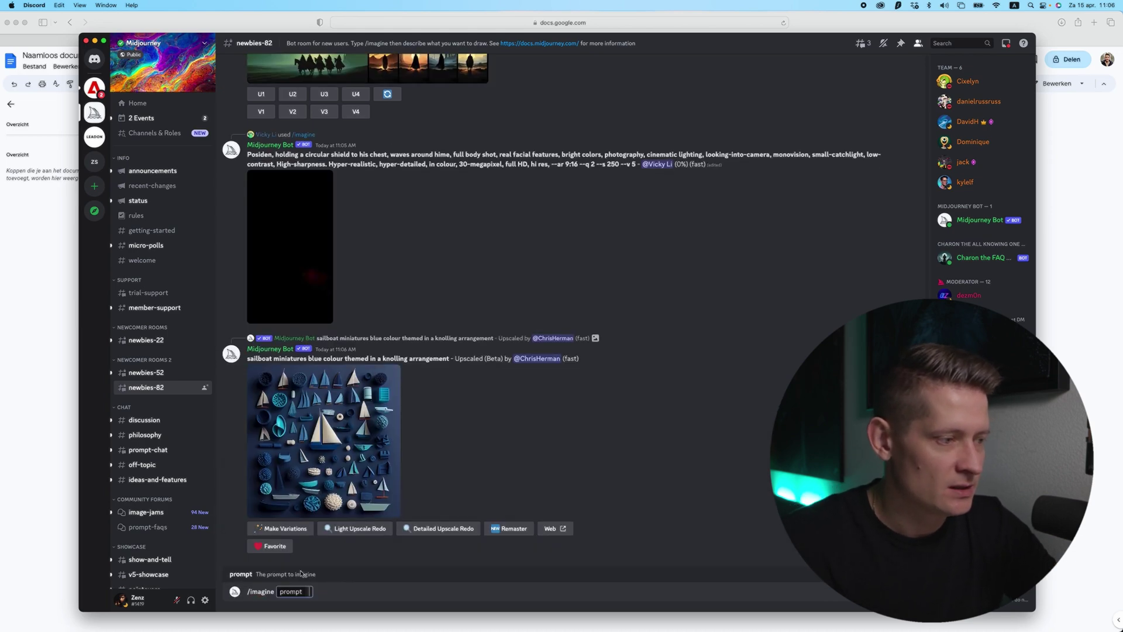
pyautogui.write('Cockatoo bird sitting on the tree branch with blossom flowers, fairy tale, atmospheric, 8k, cinematic lighting, Super-Resolution, cinematic, --ar 5:7 --q 2 --v 5')
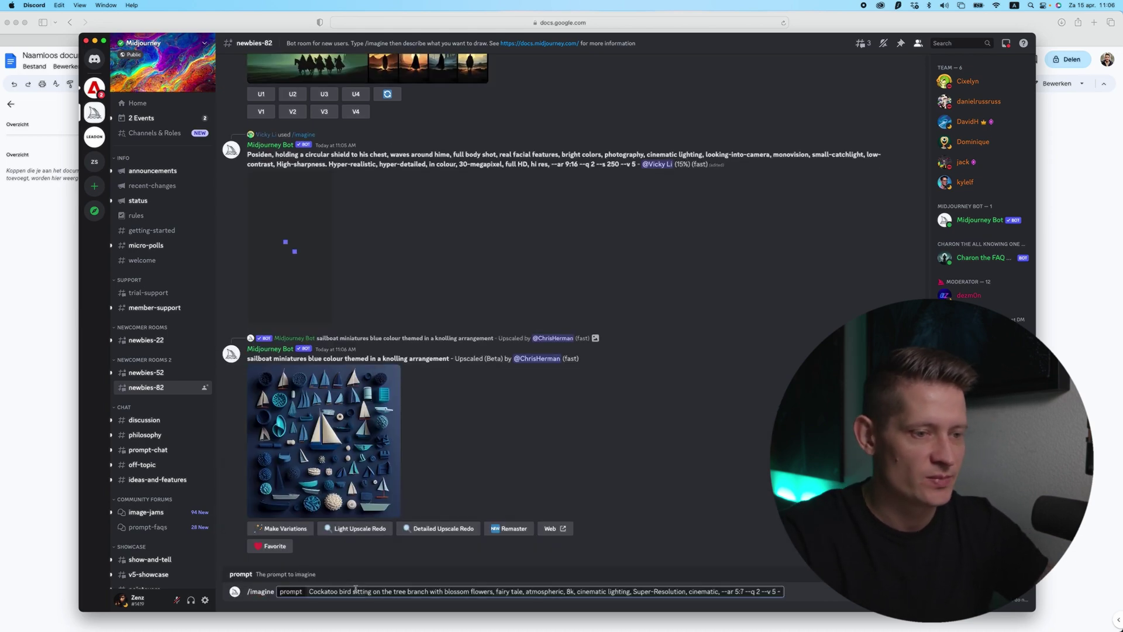
pyautogui.press('Return')
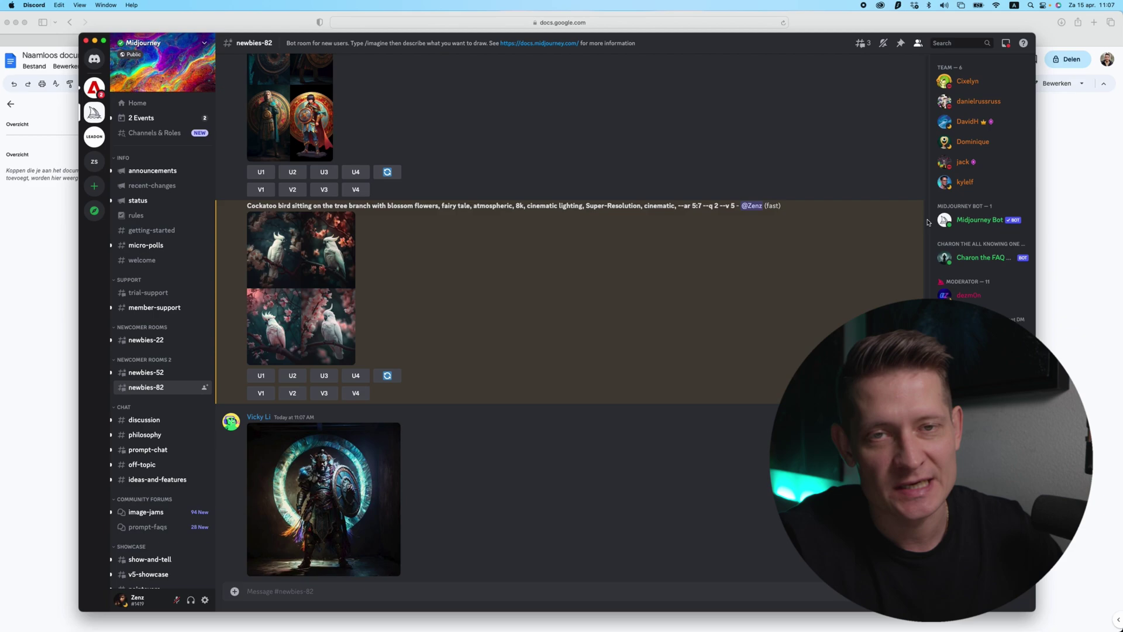
# Enlarge the cockatoo grid for a closer look, then close the preview.
pyautogui.scroll(3, 441, 273)
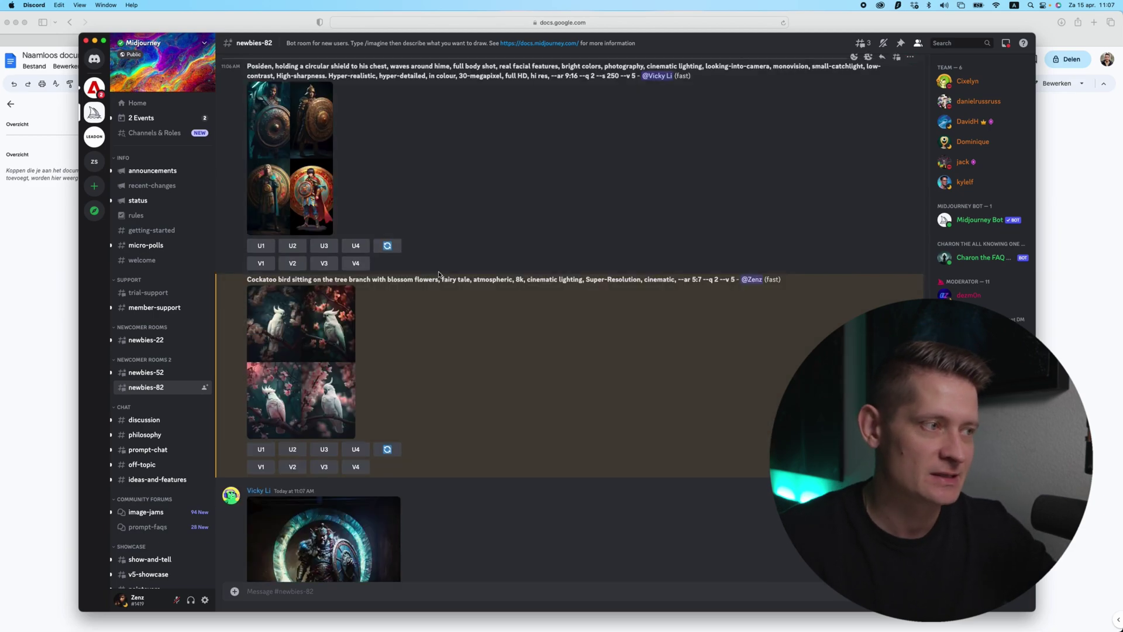
pyautogui.scroll(-2, 459, 189)
pyautogui.click(318, 300)
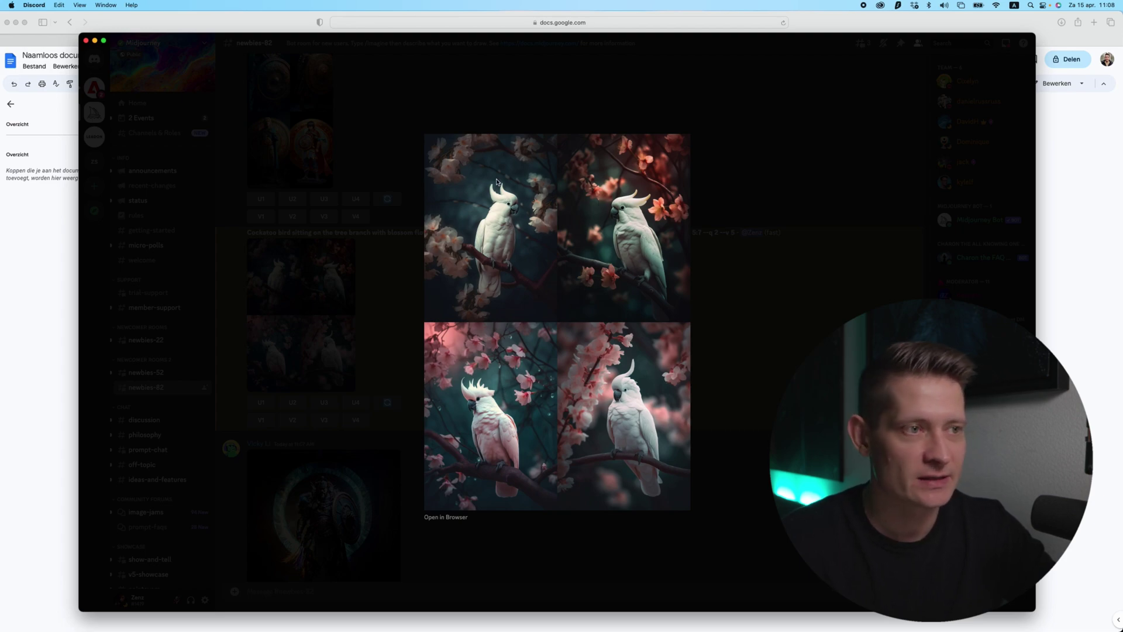
pyautogui.click(782, 354)
# Upscale all four cockatoo images with U1, U2, U3 and U4.
pyautogui.scroll(-1, 454, 401)
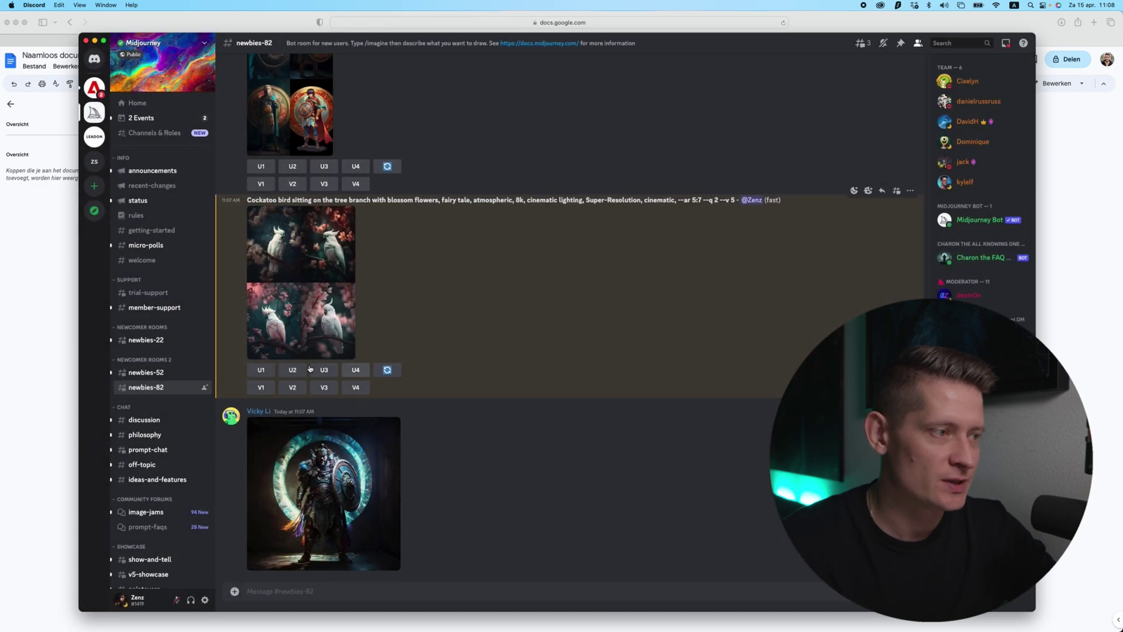
pyautogui.click(261, 370)
pyautogui.click(293, 303)
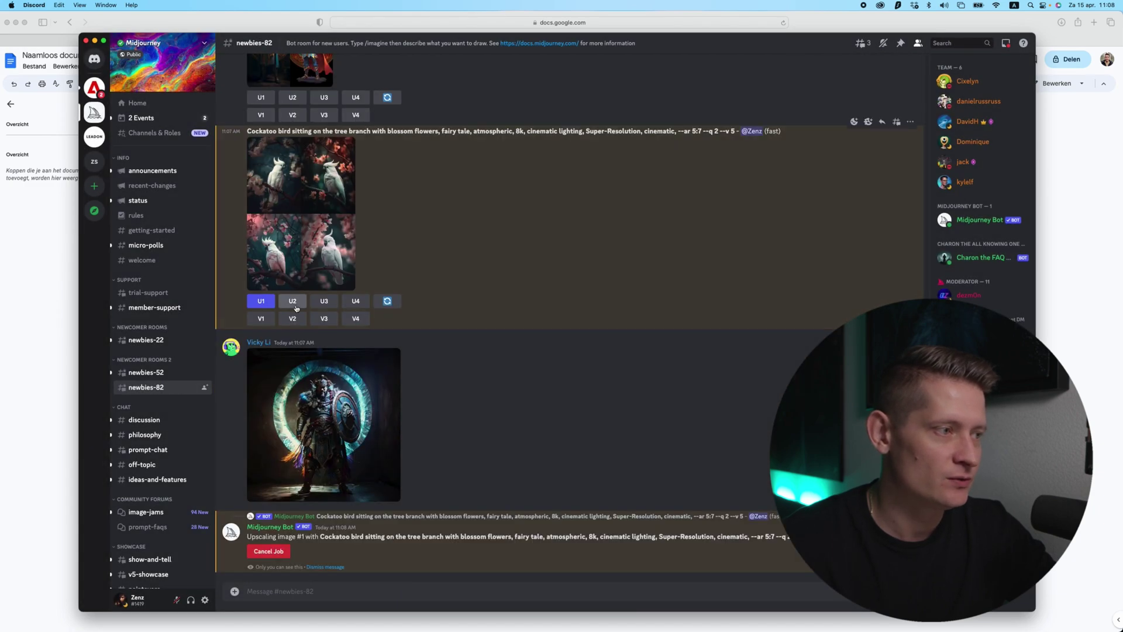
pyautogui.click(324, 174)
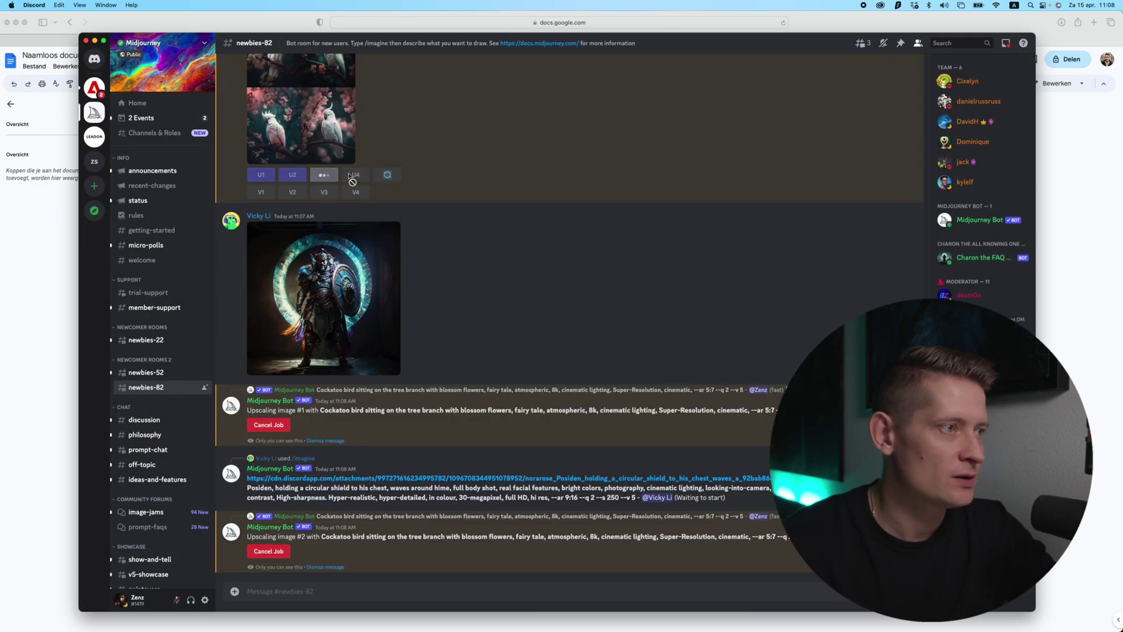
pyautogui.click(356, 106)
pyautogui.scroll(4, 386, 293)
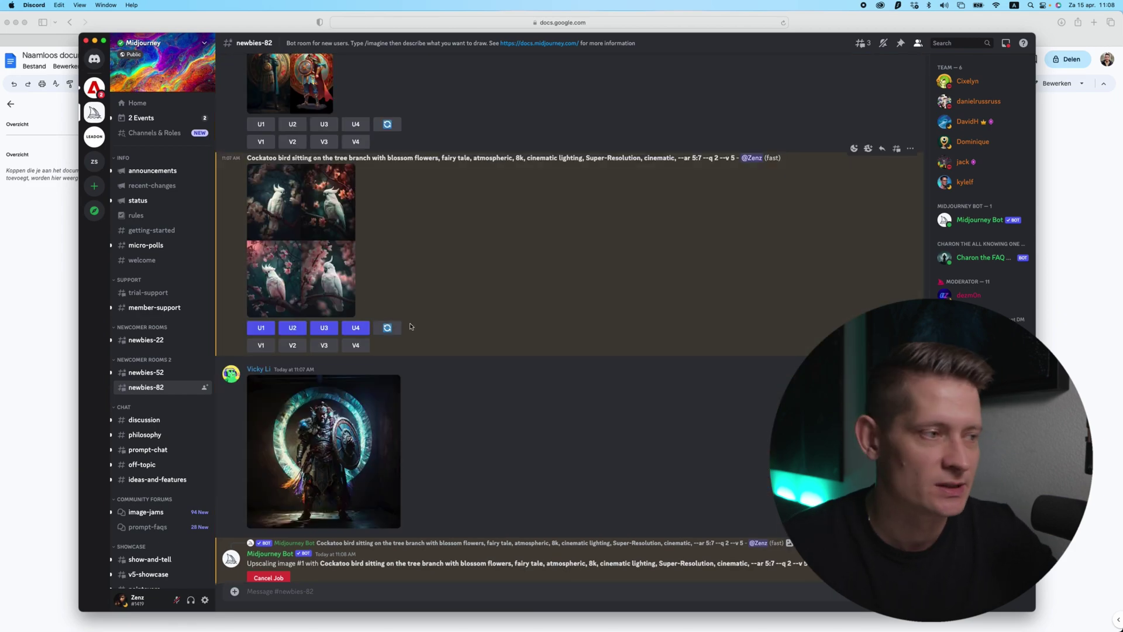
pyautogui.scroll(-3, 516, 329)
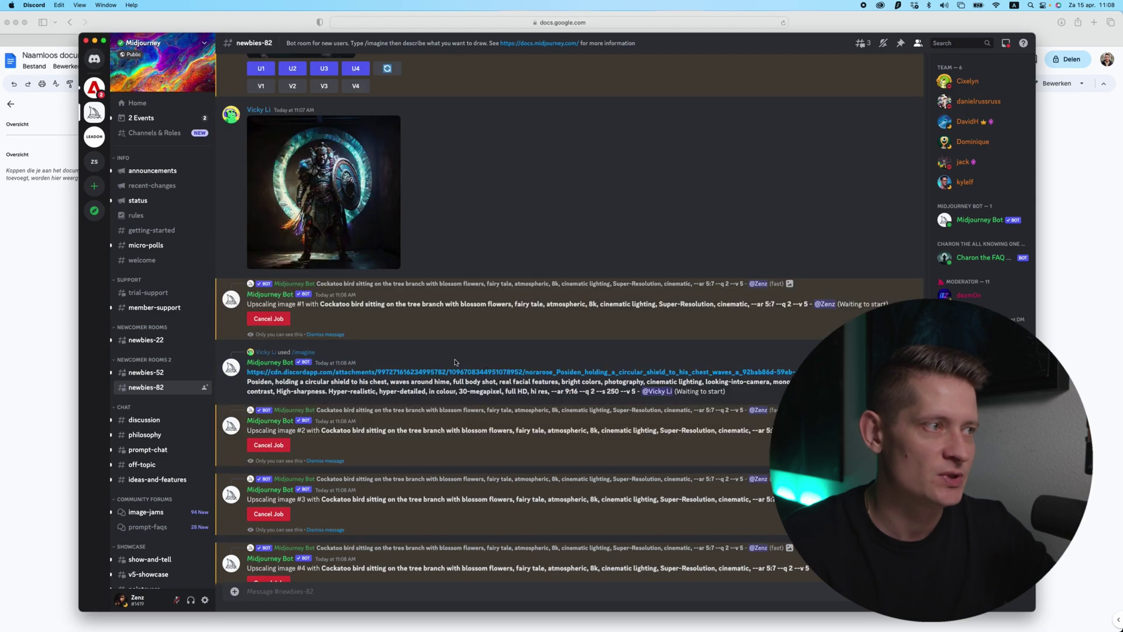
pyautogui.scroll(4, 468, 438)
pyautogui.scroll(-4, 455, 440)
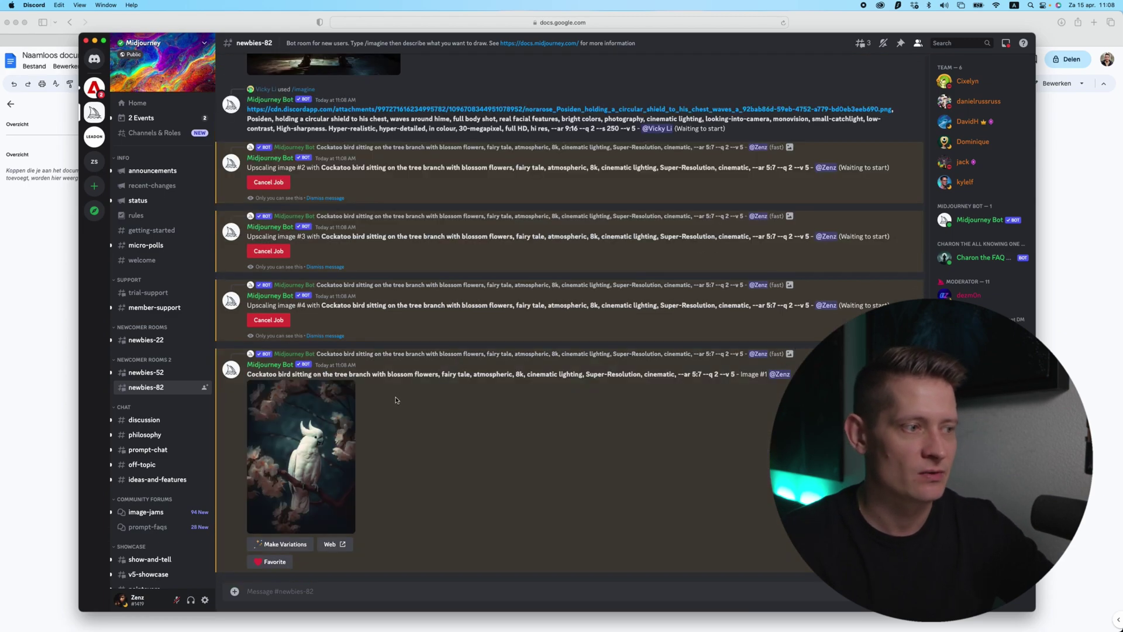
# View upscaled cockatoo Image #1 full size, then scroll down to the newly posted Image #2.
pyautogui.click(319, 260)
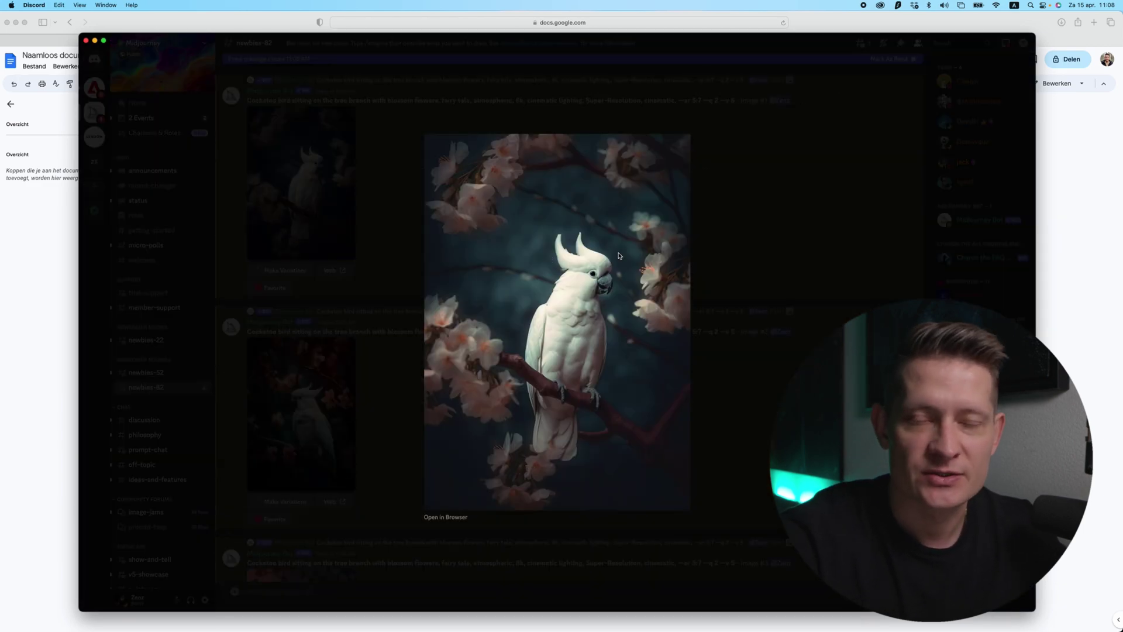
pyautogui.click(769, 221)
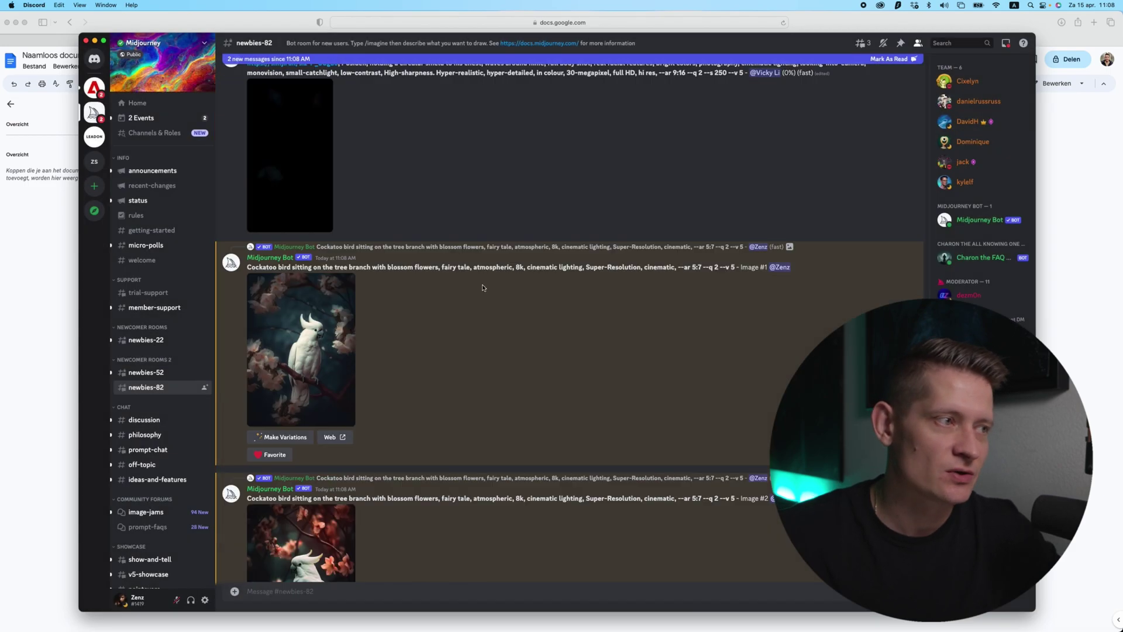
pyautogui.scroll(5, 420, 281)
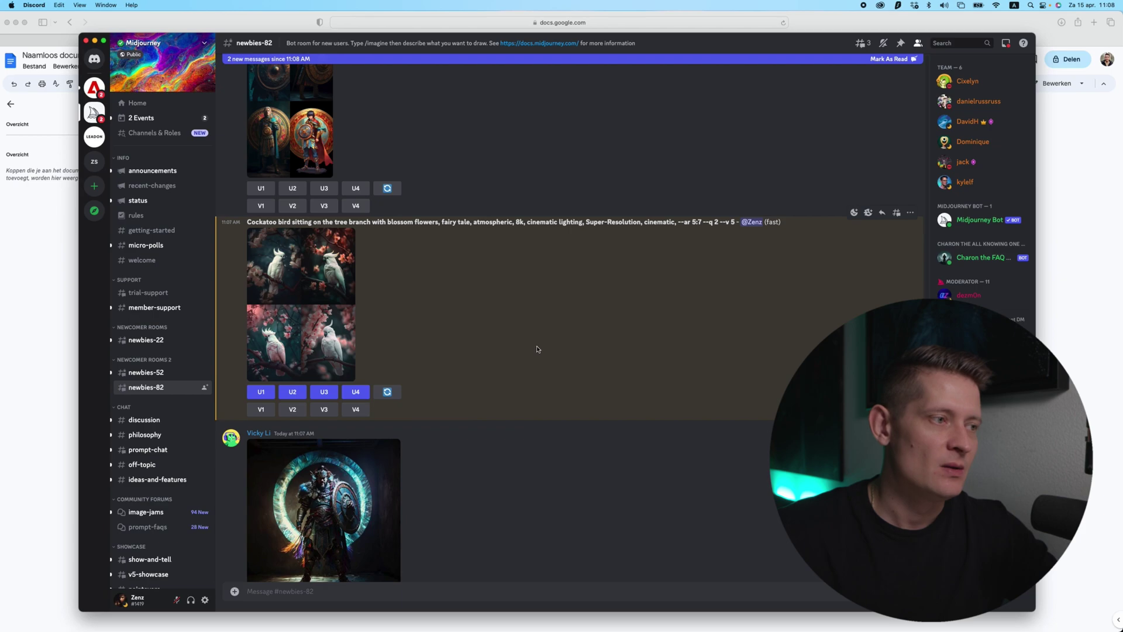
pyautogui.scroll(-1, 414, 374)
pyautogui.scroll(-15, 417, 304)
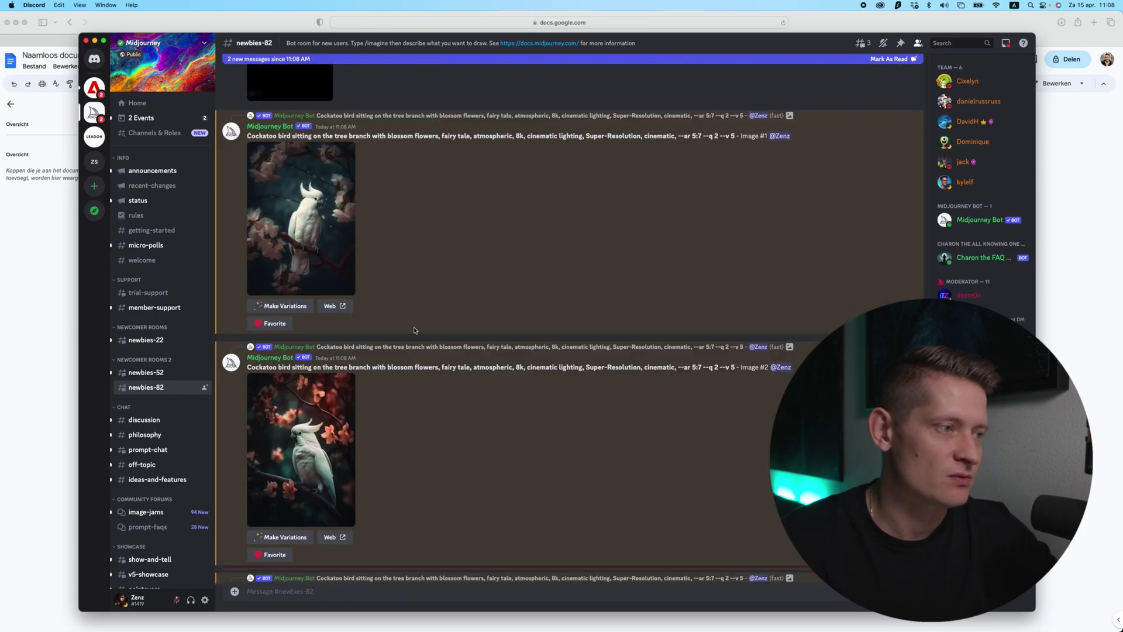